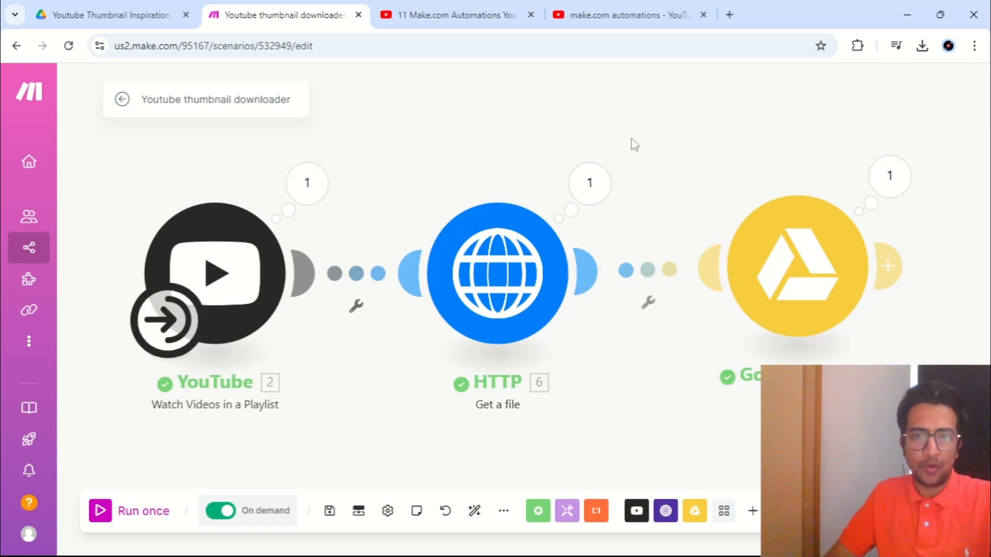
Switch to the YouTube results for make.com automations and save the "TOP 5 Make.com Automations You Will Actually Use" video to the Thumbnails Generator playlist.
{"action": "left_click", "coordinate": [628, 15]}
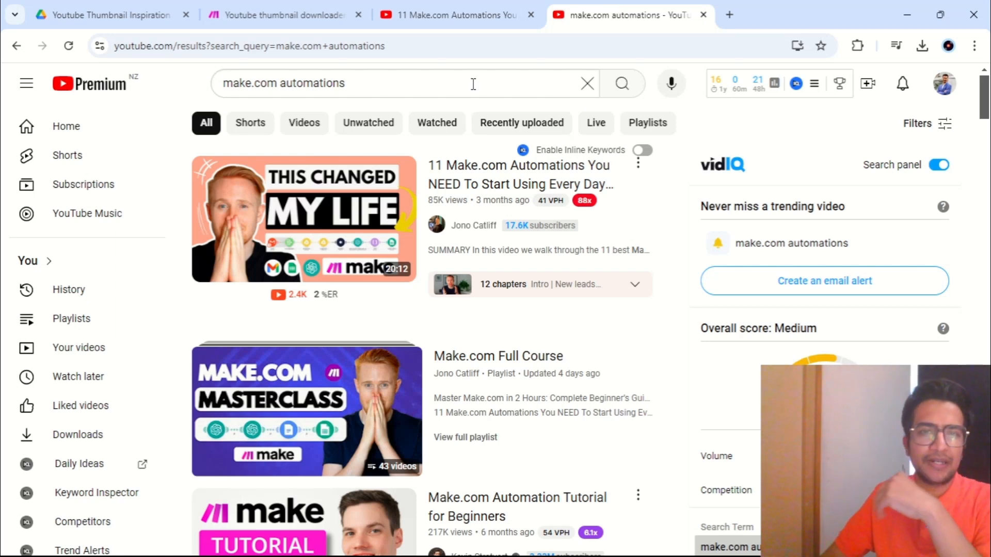
{"action": "scroll", "coordinate": [562, 279], "scroll_direction": "down", "scroll_amount": 3}
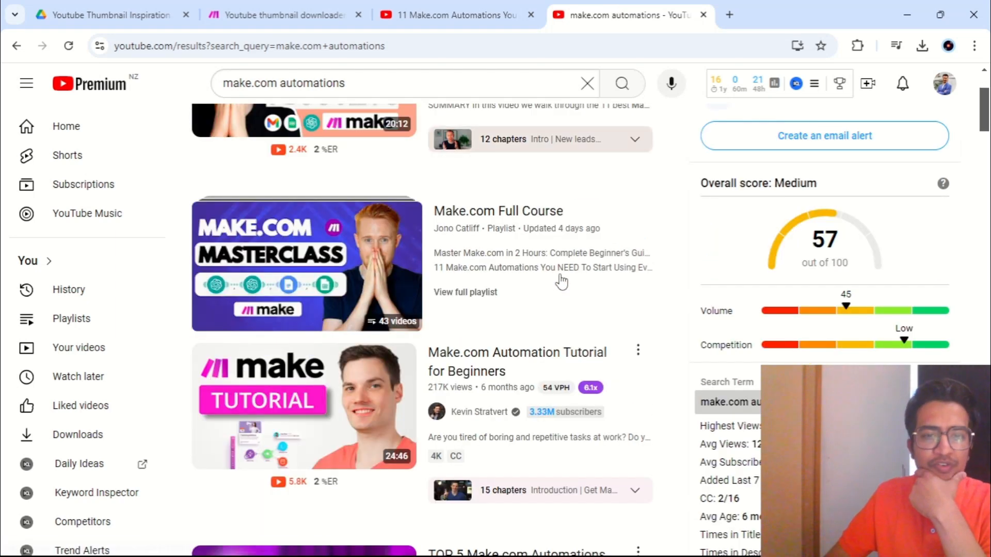
{"action": "scroll", "coordinate": [561, 281], "scroll_direction": "down", "scroll_amount": 3}
{"action": "scroll", "coordinate": [560, 280], "scroll_direction": "down", "scroll_amount": 8}
{"action": "scroll", "coordinate": [565, 279], "scroll_direction": "up", "scroll_amount": 14}
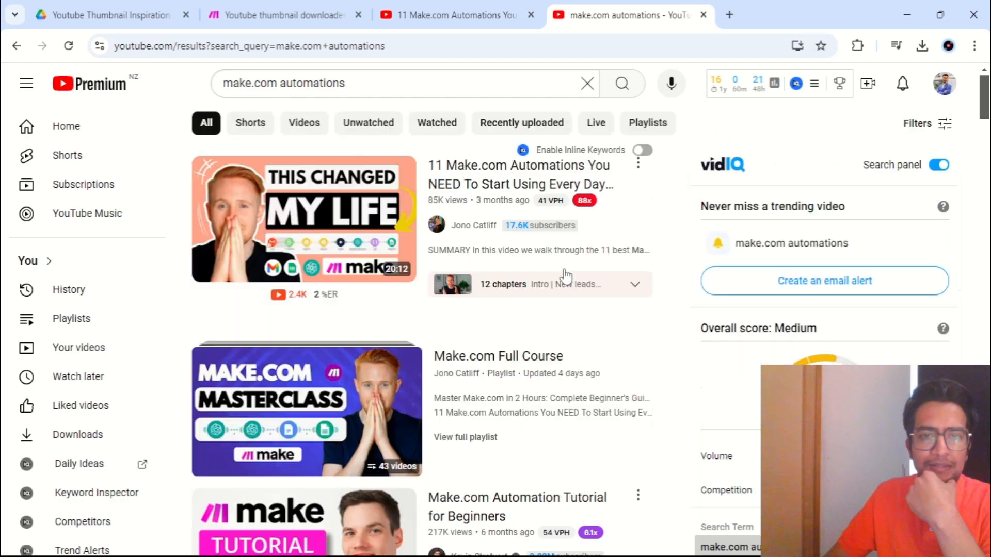
{"action": "scroll", "coordinate": [565, 276], "scroll_direction": "down", "scroll_amount": 7}
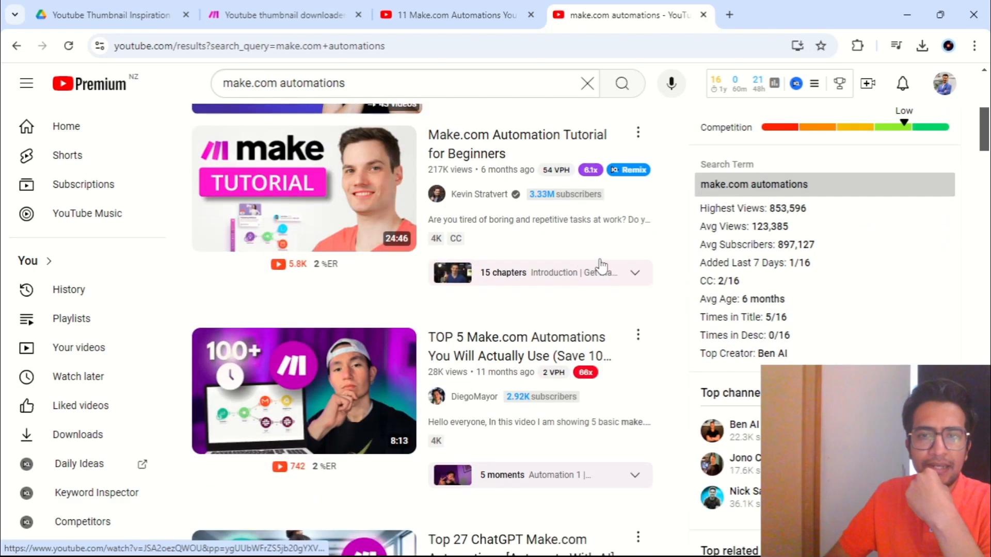
{"action": "scroll", "coordinate": [601, 266], "scroll_direction": "down", "scroll_amount": 1}
{"action": "left_click", "coordinate": [639, 263]}
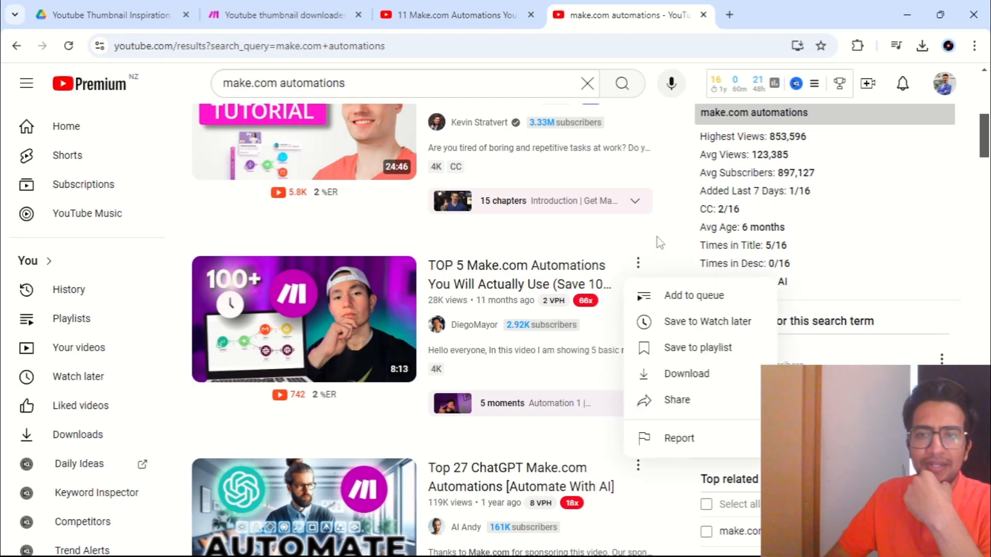
{"action": "left_click", "coordinate": [658, 237]}
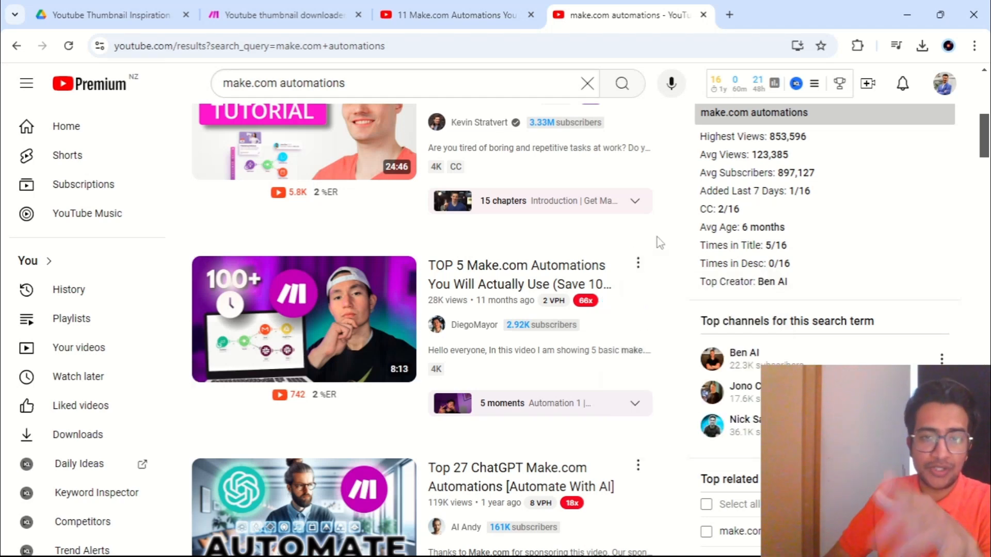
{"action": "left_click", "coordinate": [639, 264]}
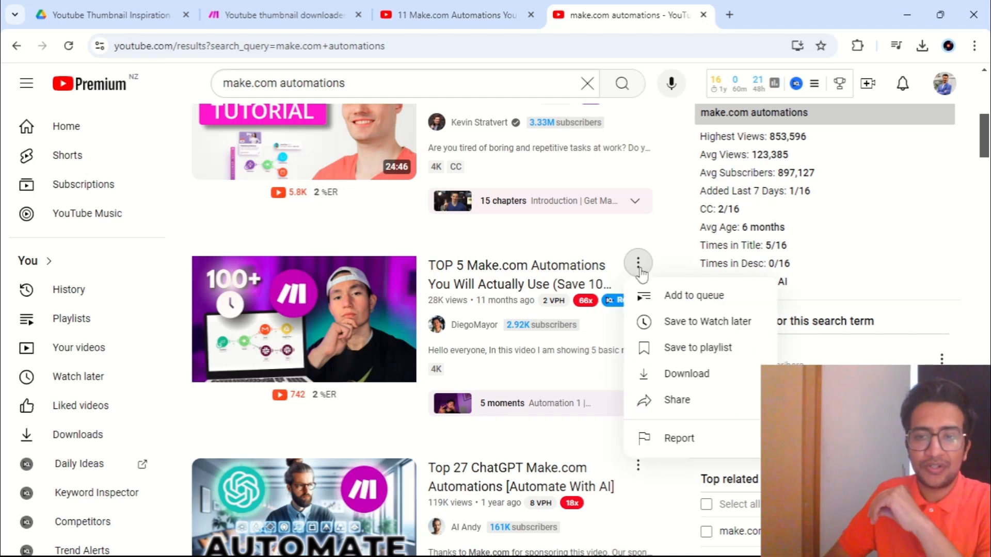
{"action": "left_click", "coordinate": [686, 347]}
{"action": "left_click", "coordinate": [475, 237]}
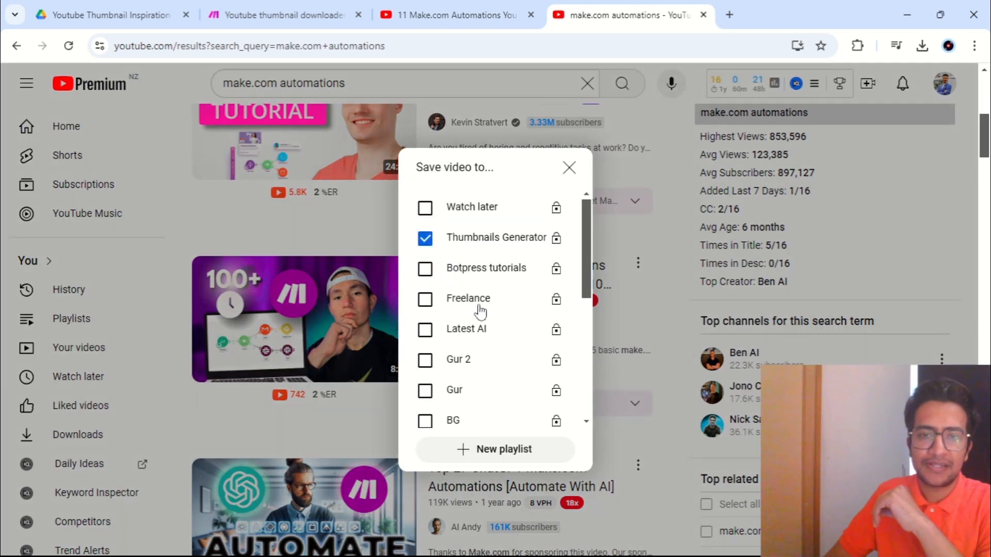
{"action": "left_click", "coordinate": [651, 330]}
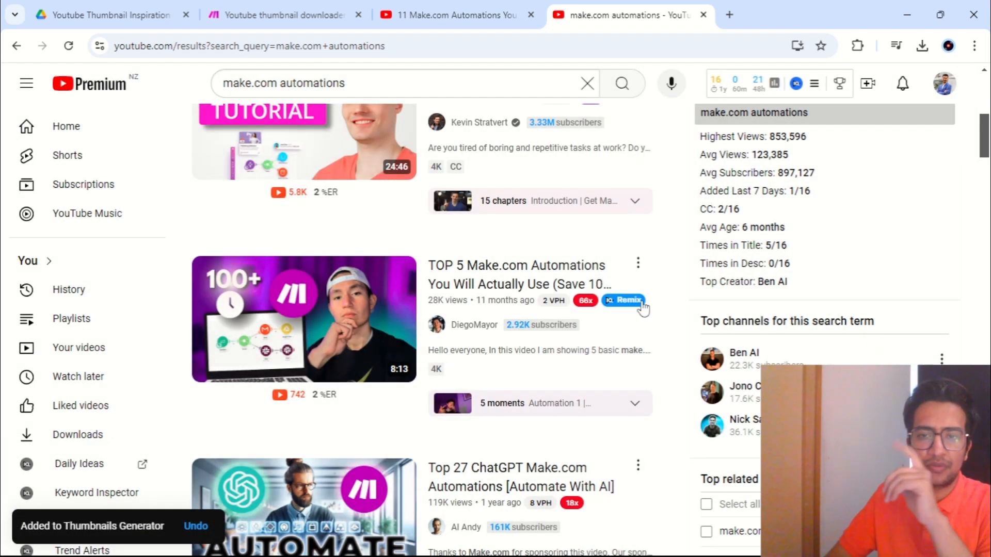
Save the "Top 27 ChatGPT Make.com Automations [Automate With AI]" video to the Thumbnails Generator playlist.
{"action": "scroll", "coordinate": [643, 308], "scroll_direction": "down", "scroll_amount": 1}
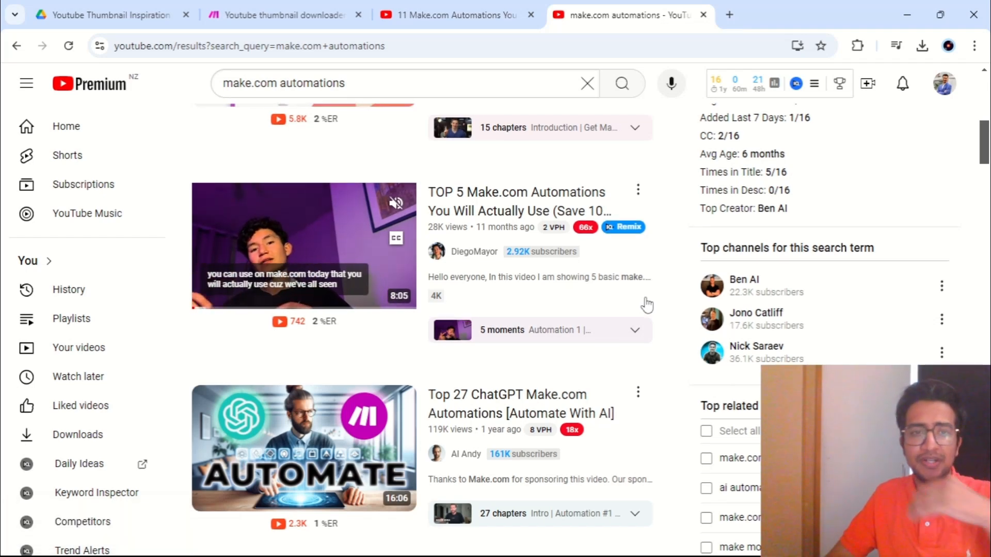
{"action": "scroll", "coordinate": [645, 304], "scroll_direction": "down", "scroll_amount": 3}
{"action": "left_click", "coordinate": [638, 176]}
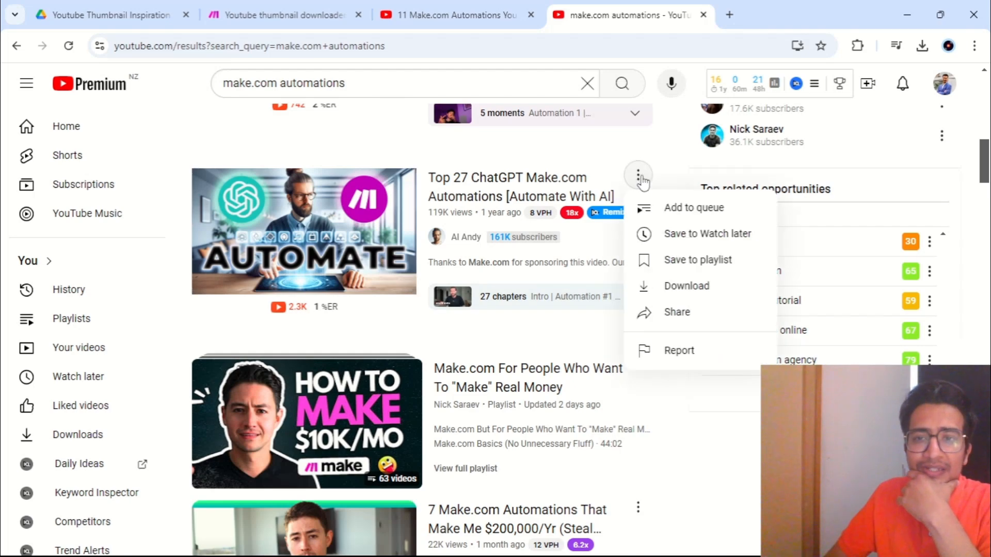
{"action": "left_click", "coordinate": [677, 263]}
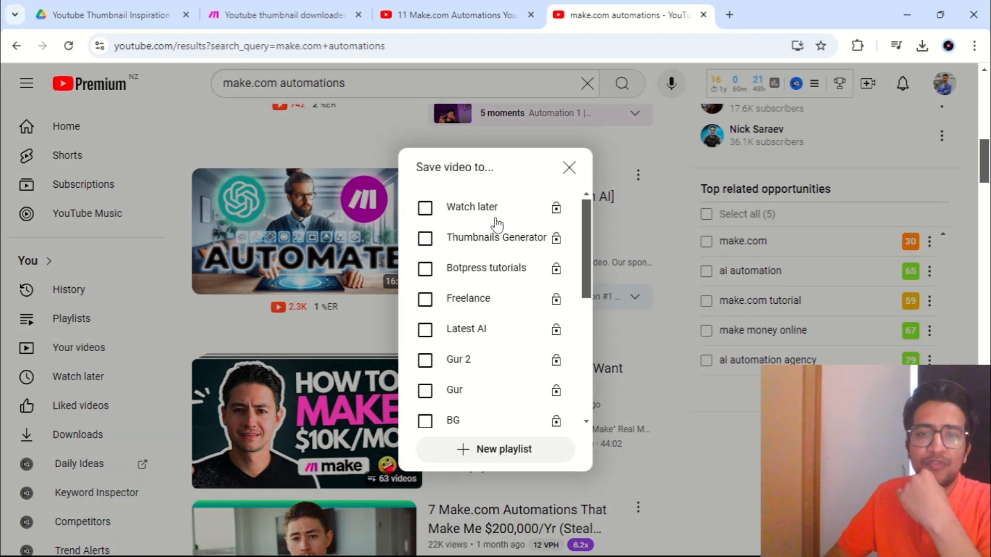
{"action": "left_click", "coordinate": [472, 242]}
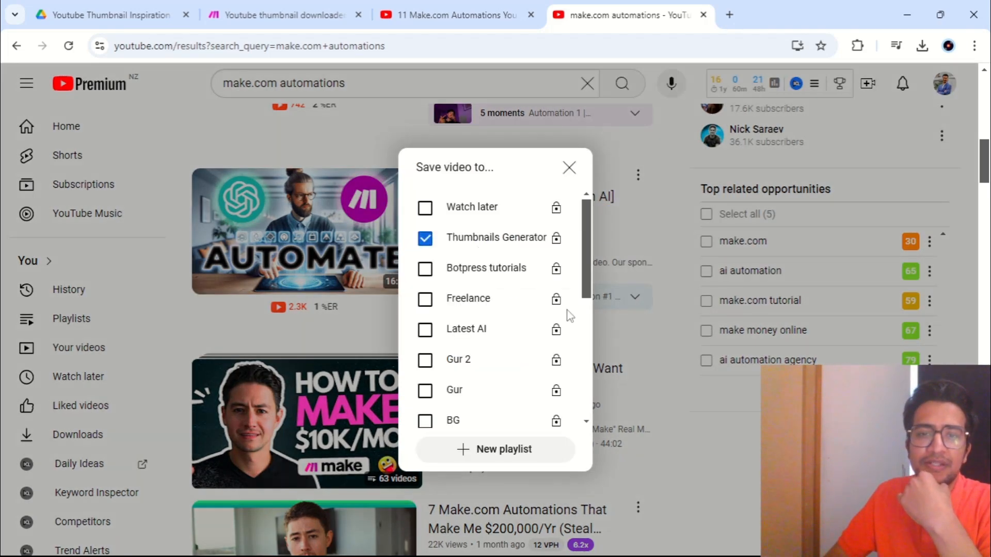
{"action": "left_click", "coordinate": [670, 286]}
Find the "This Social Media AI System Creates Unique Content Daily" video and save it to the Thumbnails Generator playlist.
{"action": "scroll", "coordinate": [645, 354], "scroll_direction": "down", "scroll_amount": 15}
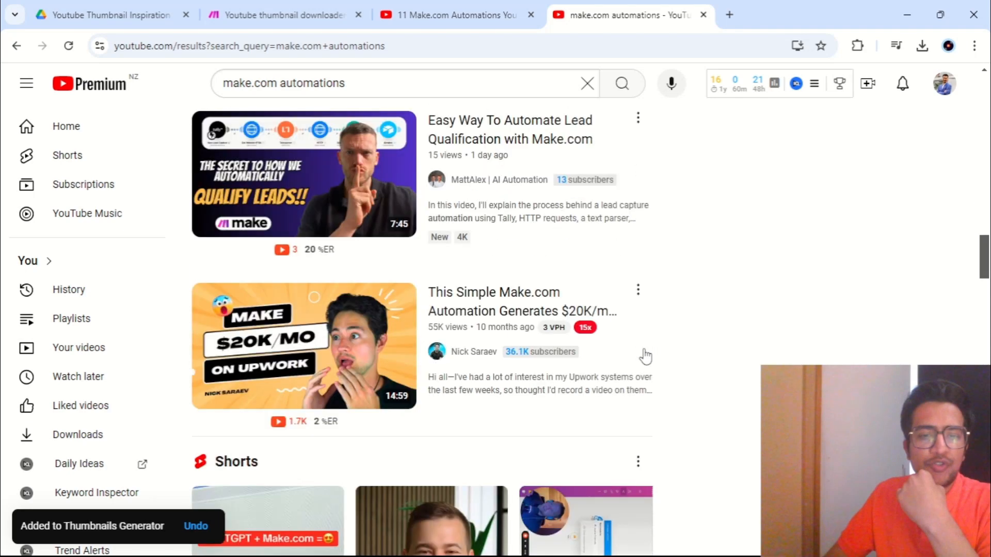
{"action": "scroll", "coordinate": [645, 354], "scroll_direction": "up", "scroll_amount": 5}
{"action": "scroll", "coordinate": [645, 354], "scroll_direction": "down", "scroll_amount": 3}
{"action": "scroll", "coordinate": [642, 346], "scroll_direction": "up", "scroll_amount": 1}
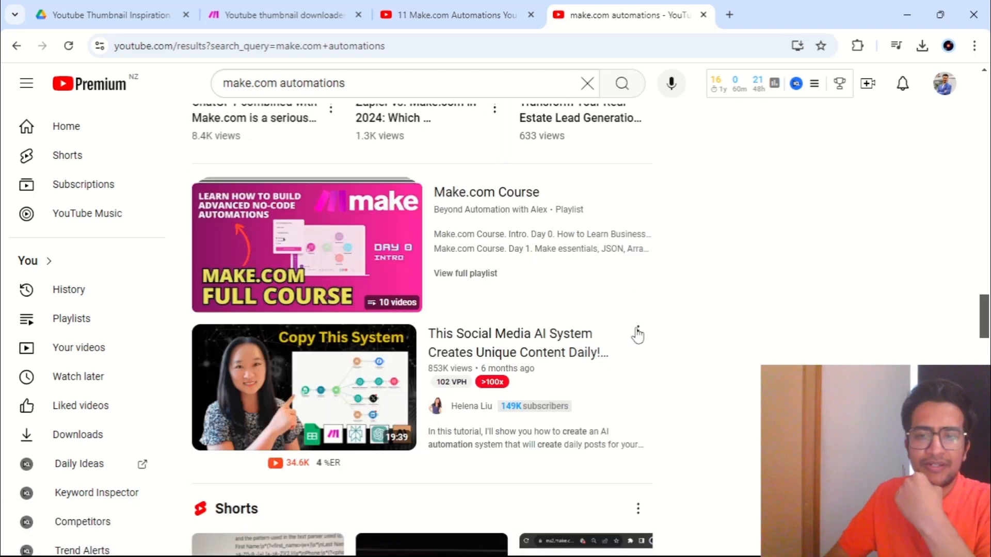
{"action": "left_click", "coordinate": [638, 331]}
{"action": "left_click", "coordinate": [676, 416]}
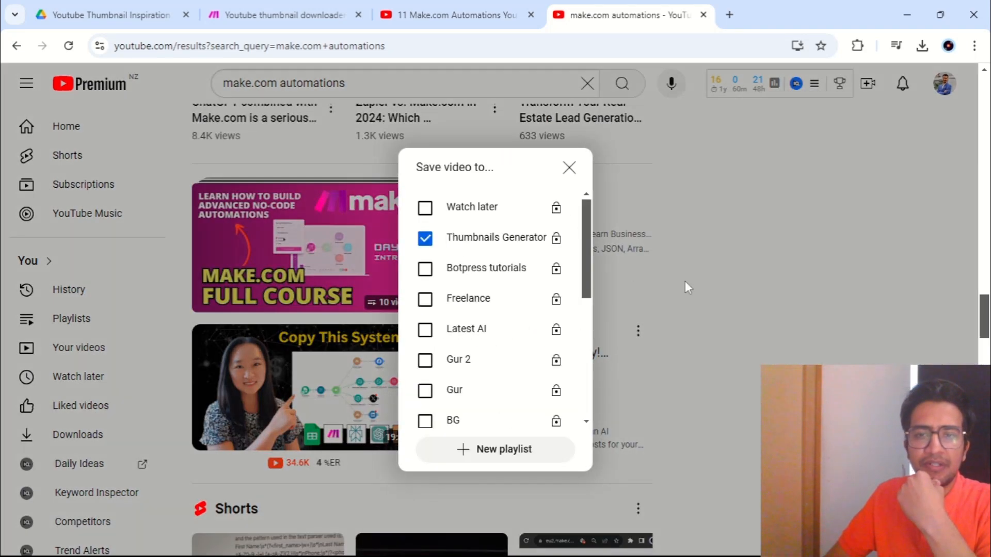
{"action": "left_click", "coordinate": [685, 281]}
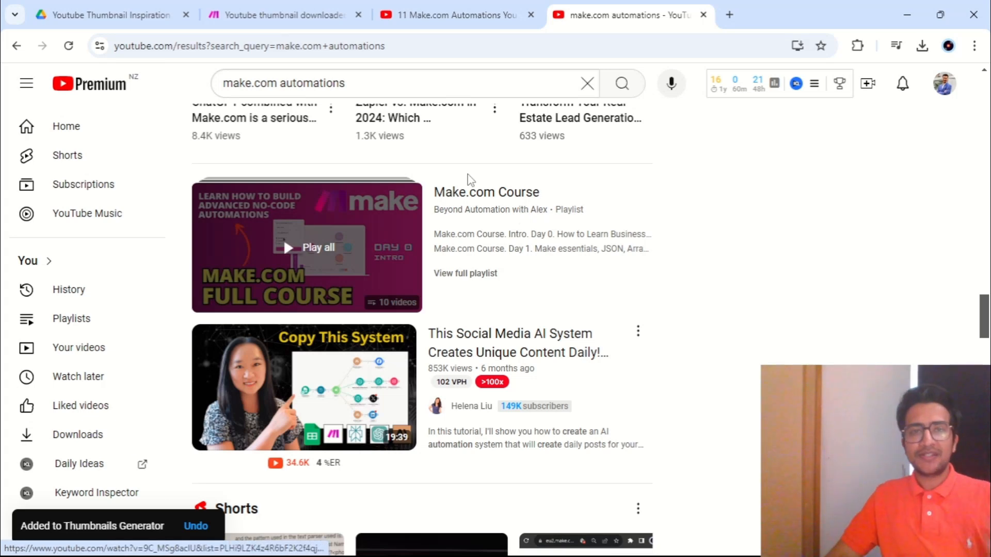
Switch to Make and run the Youtube thumbnail downloader scenario once.
{"action": "left_click", "coordinate": [288, 13]}
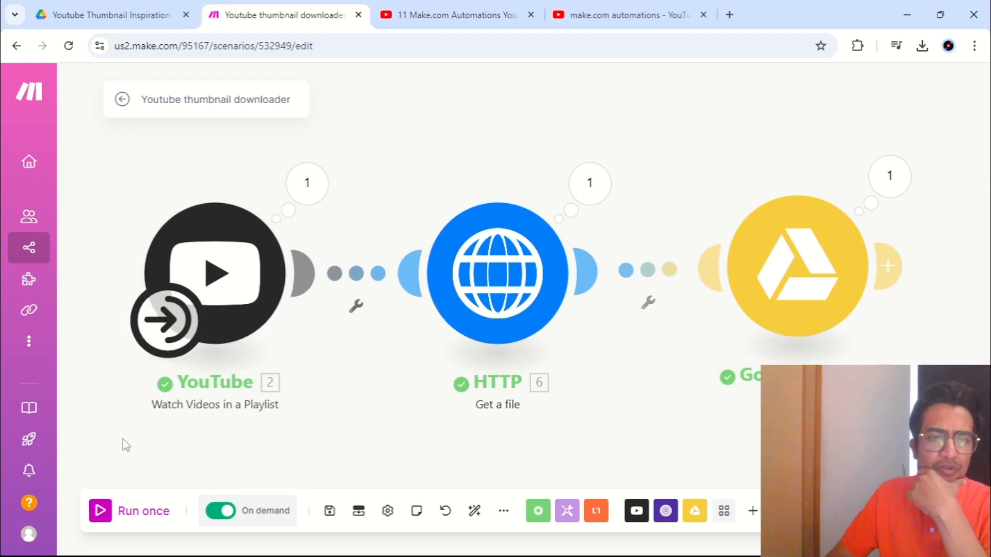
{"action": "left_click", "coordinate": [103, 515]}
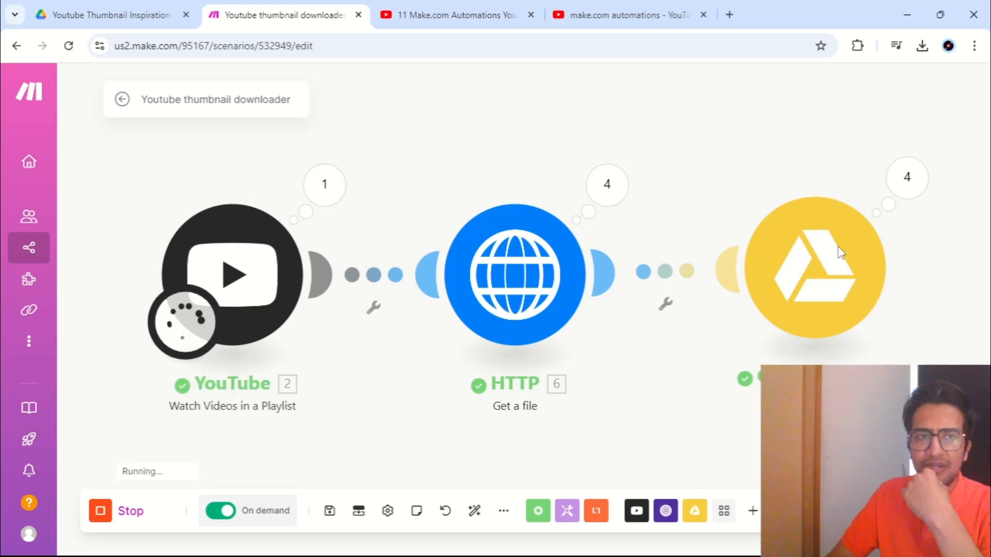
Switch to Google Drive and preview each thumbnail image in the Youtube Thumbnail Inspiration folder, starting with the Top 27 ChatGPT one.
{"action": "left_click", "coordinate": [123, 15]}
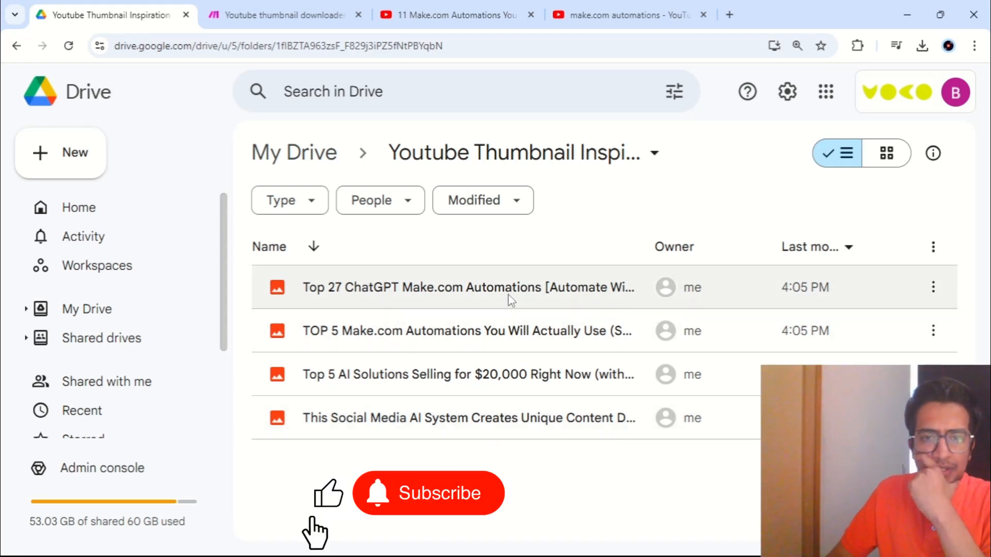
{"action": "left_click", "coordinate": [509, 295]}
{"action": "double_click", "coordinate": [509, 295]}
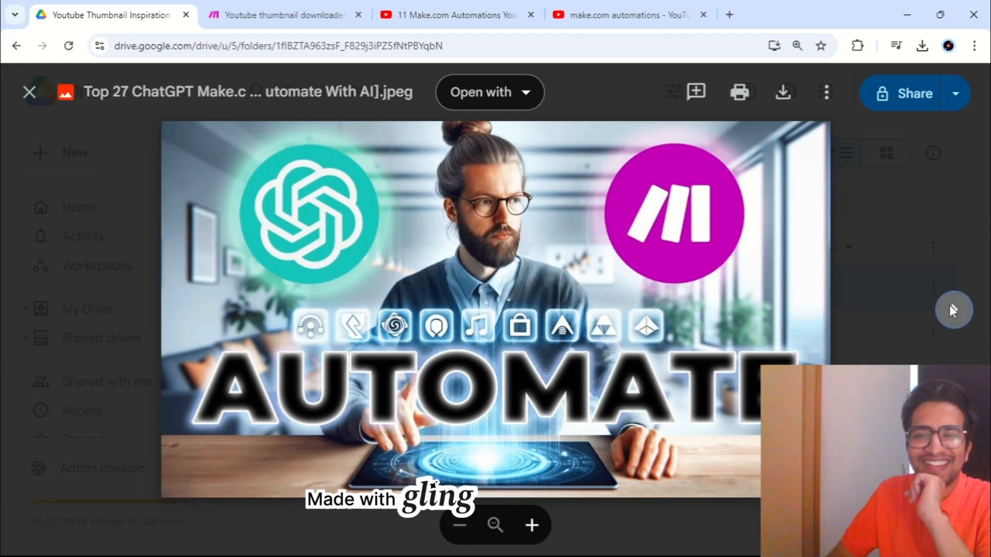
{"action": "left_click", "coordinate": [951, 309]}
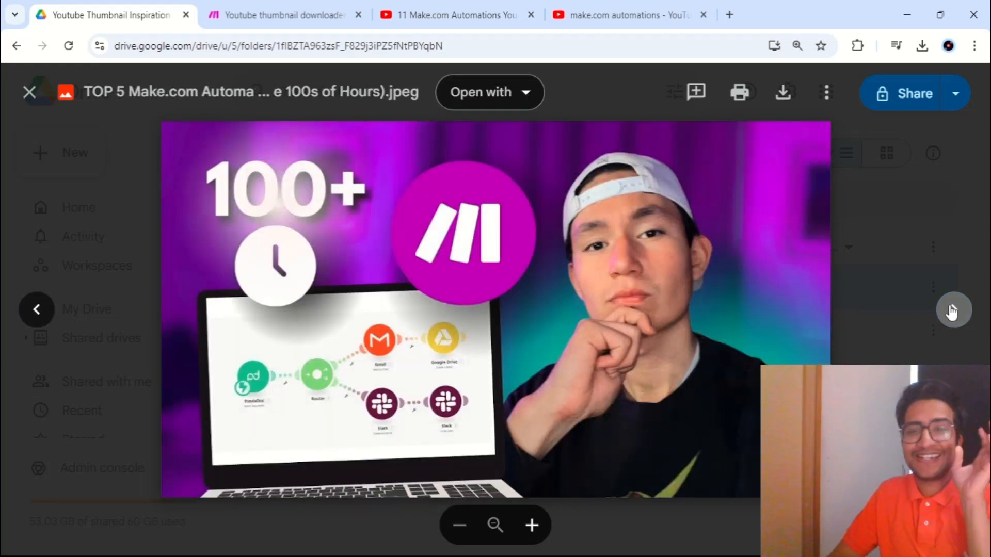
{"action": "left_click", "coordinate": [951, 310]}
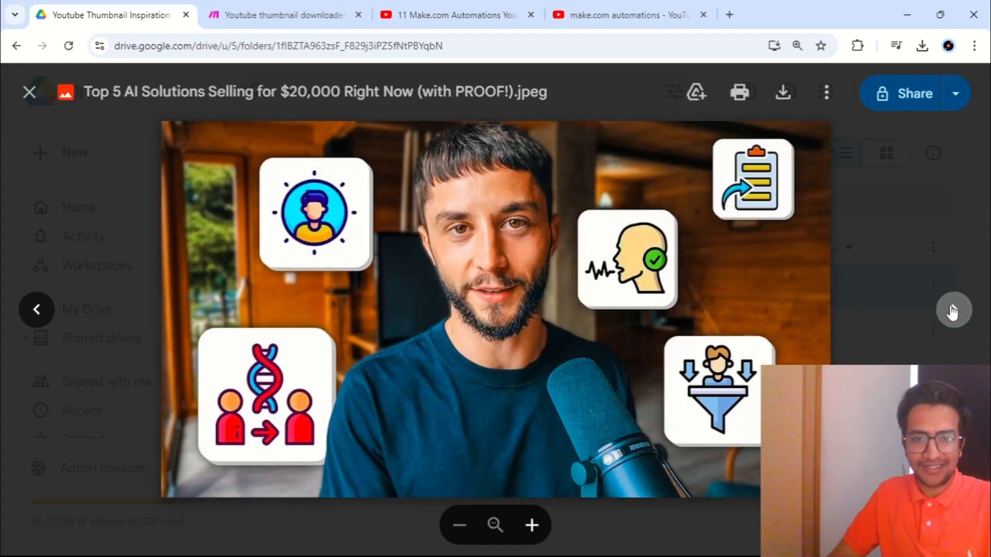
{"action": "left_click", "coordinate": [952, 310]}
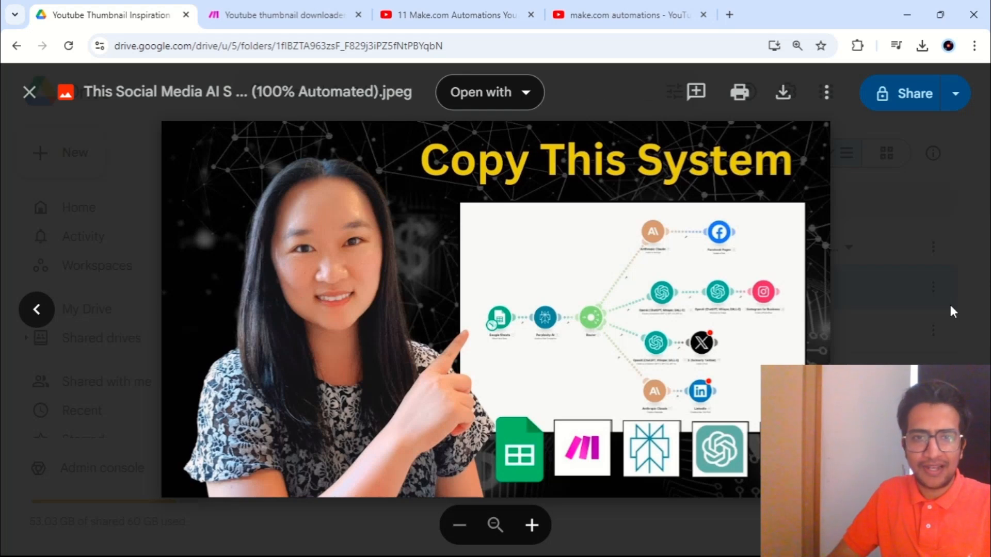
{"action": "key", "text": "Escape"}
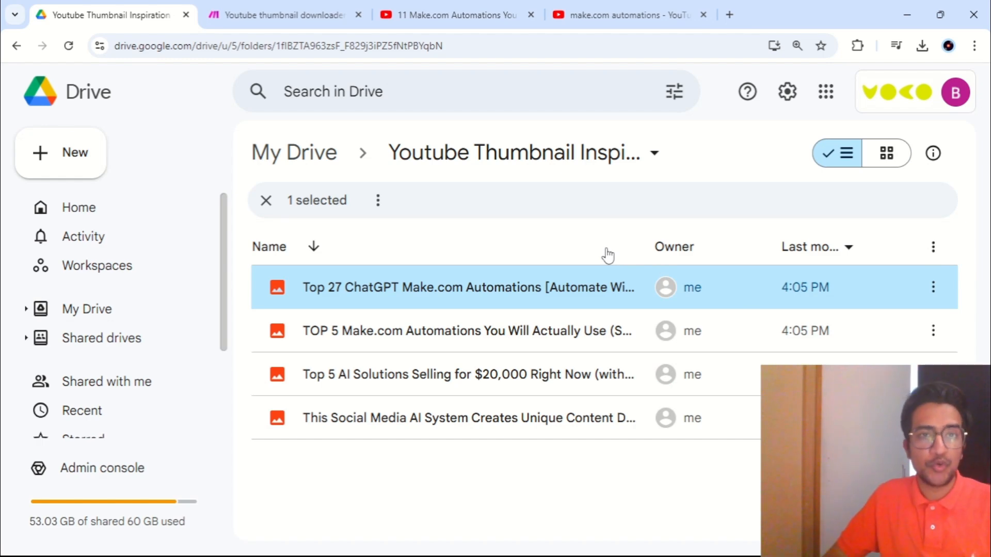
Switch back to Make and create a new blank scenario, dismissing the initial app list.
{"action": "left_click", "coordinate": [332, 12]}
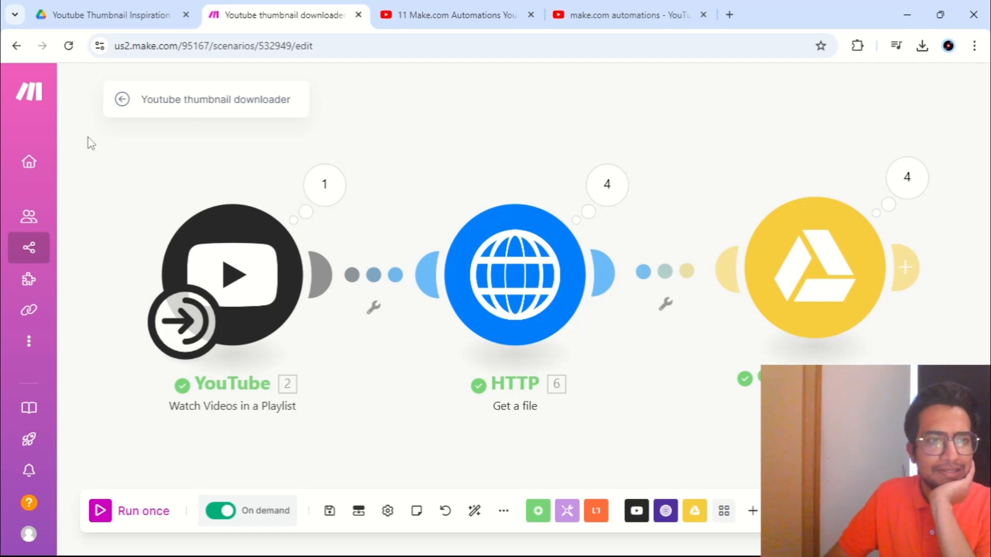
{"action": "mouse_move", "coordinate": [63, 254]}
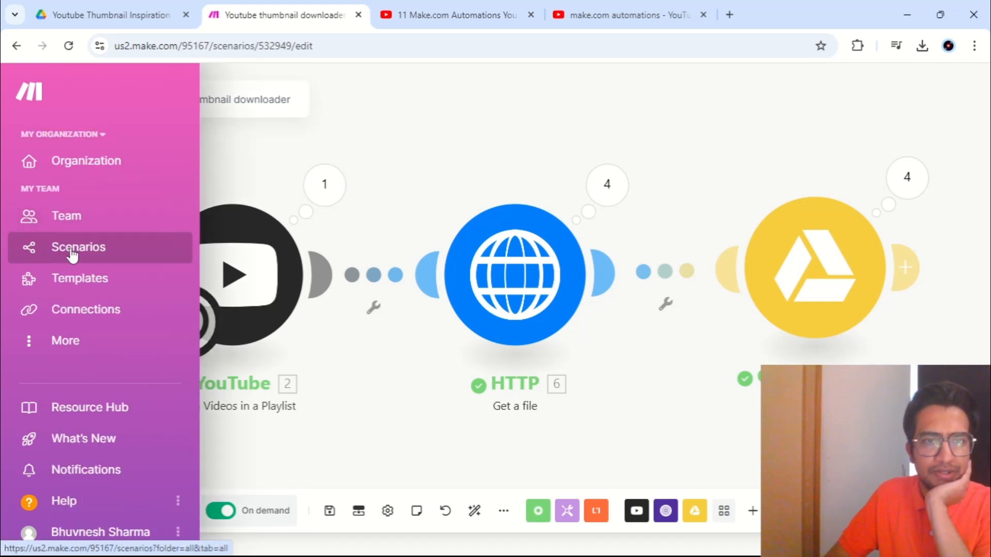
{"action": "left_click", "coordinate": [61, 252]}
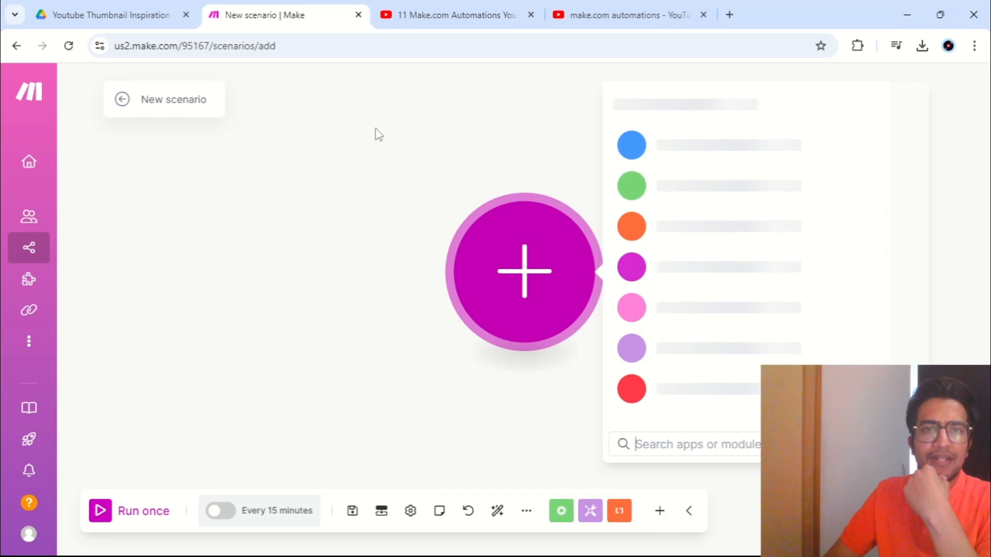
{"action": "left_click", "coordinate": [408, 141]}
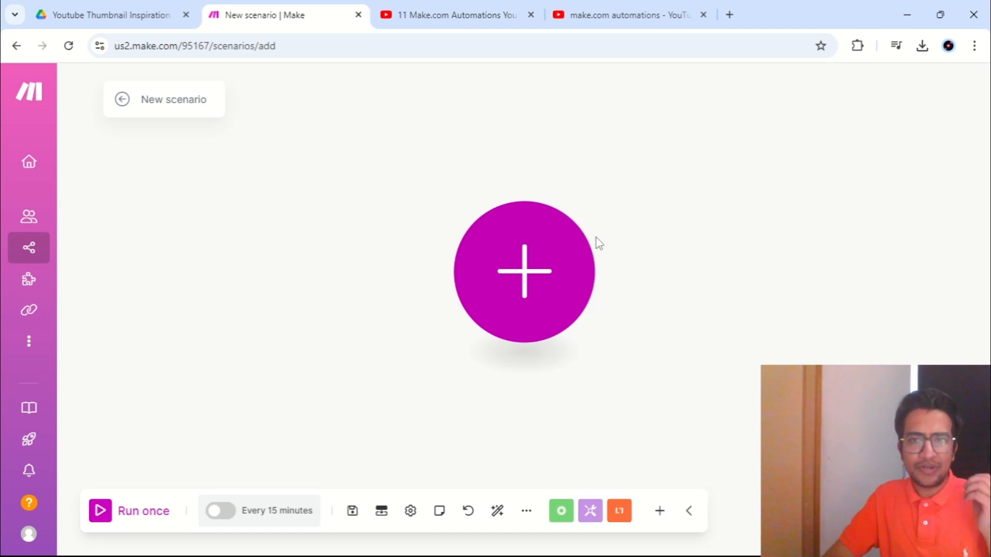
Add the YouTube Watch Videos in a Playlist trigger as the first module and close its settings.
{"action": "left_click", "coordinate": [544, 263]}
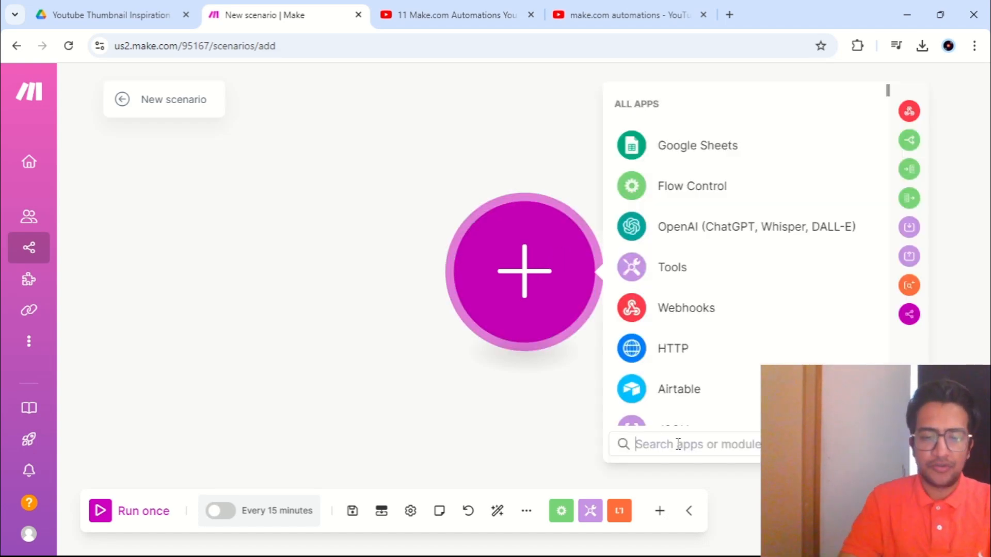
{"action": "type", "text": "yout"}
{"action": "left_click", "coordinate": [657, 265]}
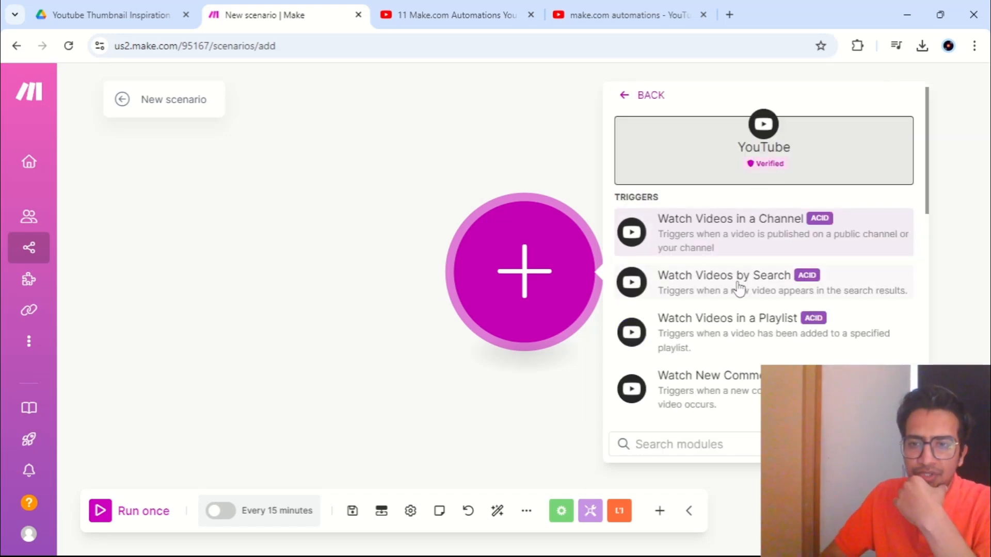
{"action": "left_click", "coordinate": [751, 342]}
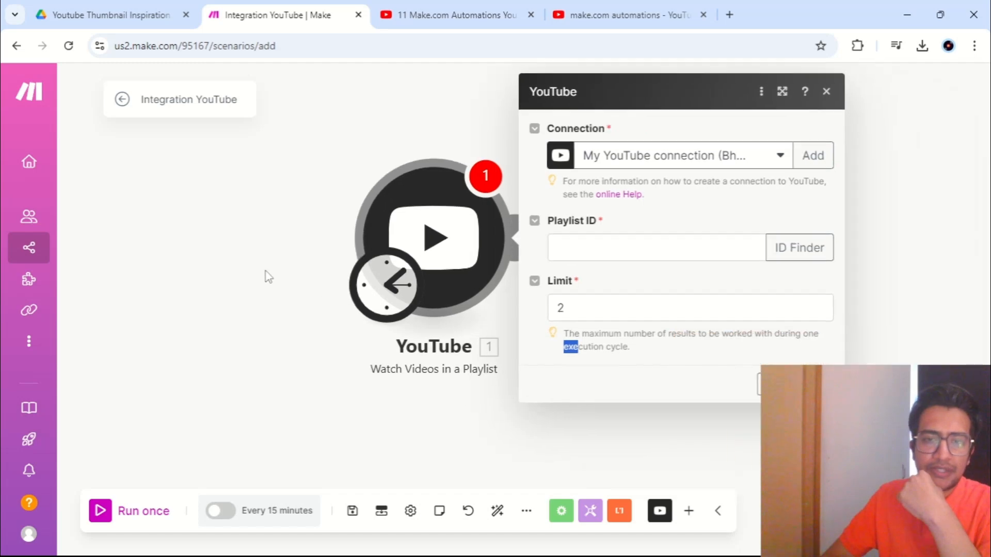
{"action": "left_click", "coordinate": [268, 277]}
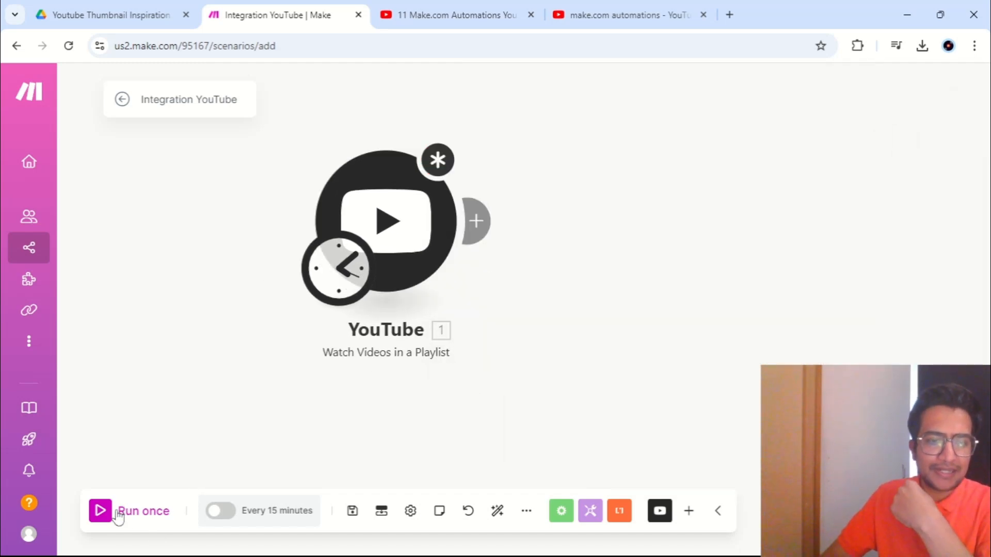
Set the scenario's schedule to run On demand and leave the scenario inactive for now.
{"action": "left_click", "coordinate": [338, 268]}
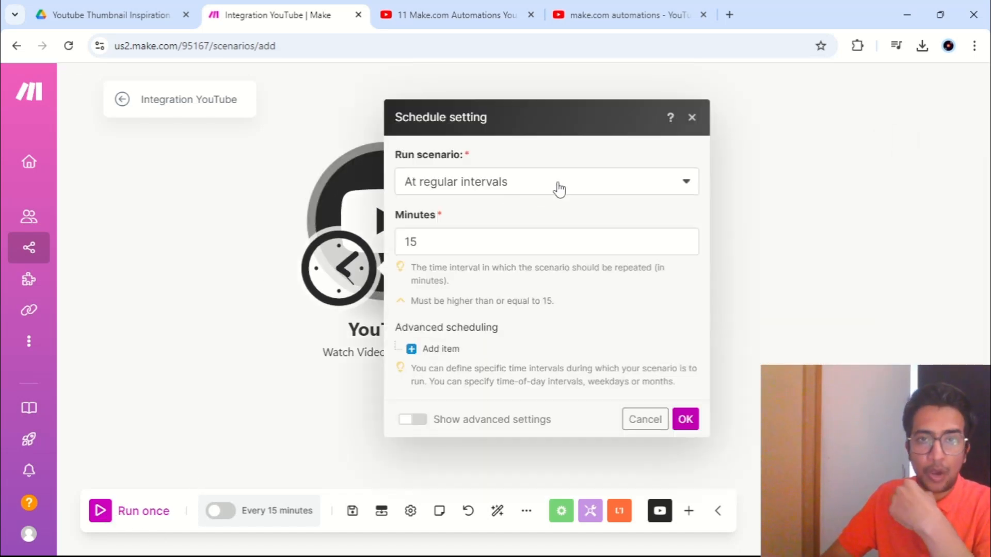
{"action": "left_click", "coordinate": [558, 189]}
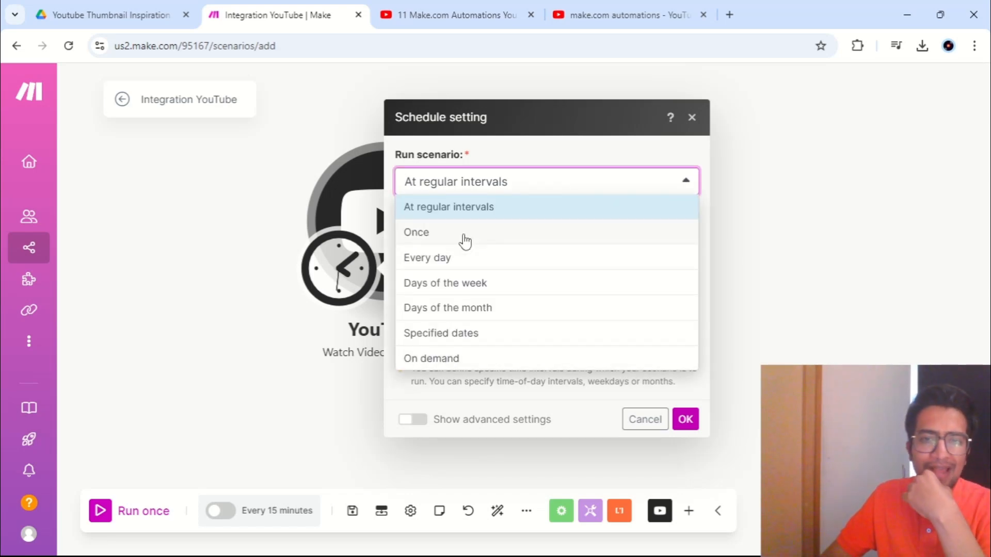
{"action": "left_click", "coordinate": [472, 285]}
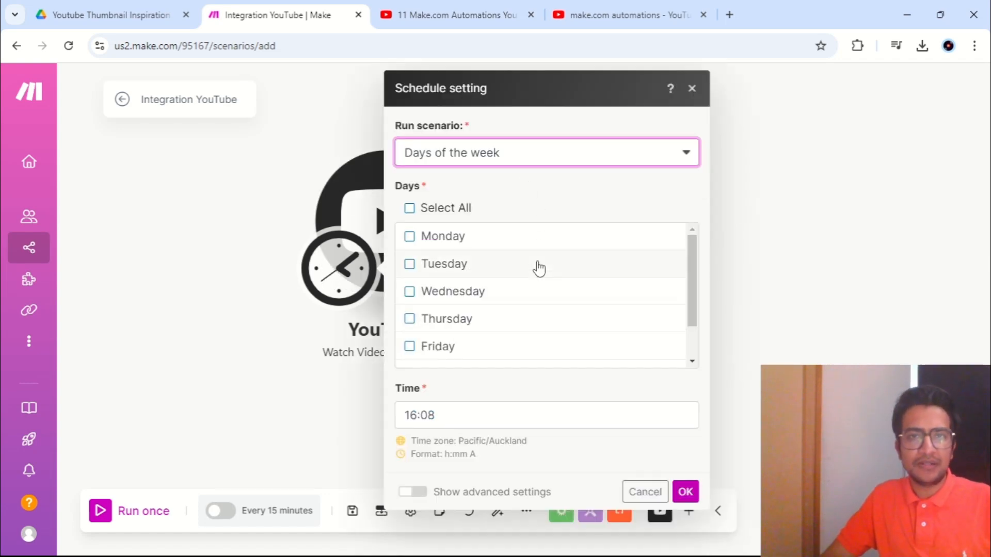
{"action": "scroll", "coordinate": [446, 341], "scroll_direction": "down", "scroll_amount": 1}
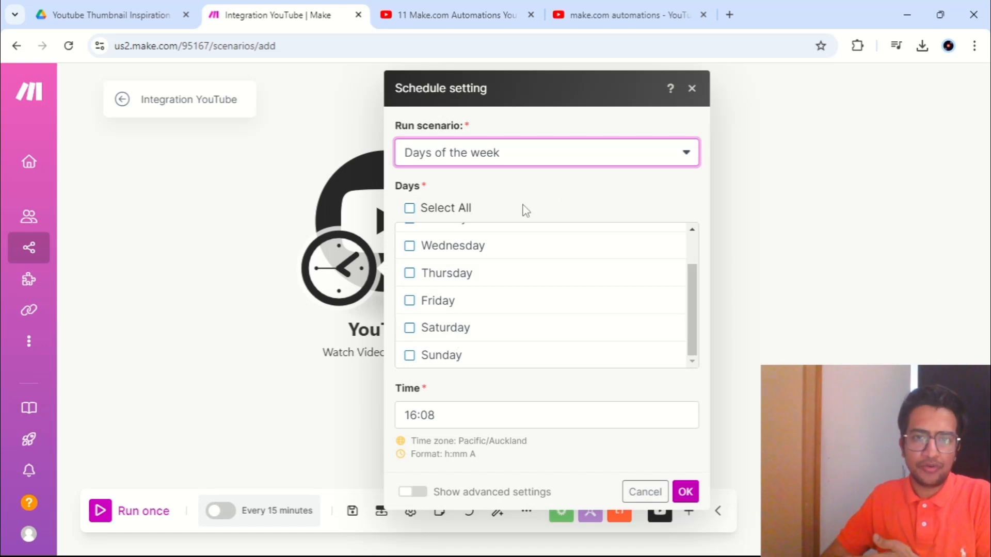
{"action": "left_click", "coordinate": [564, 170]}
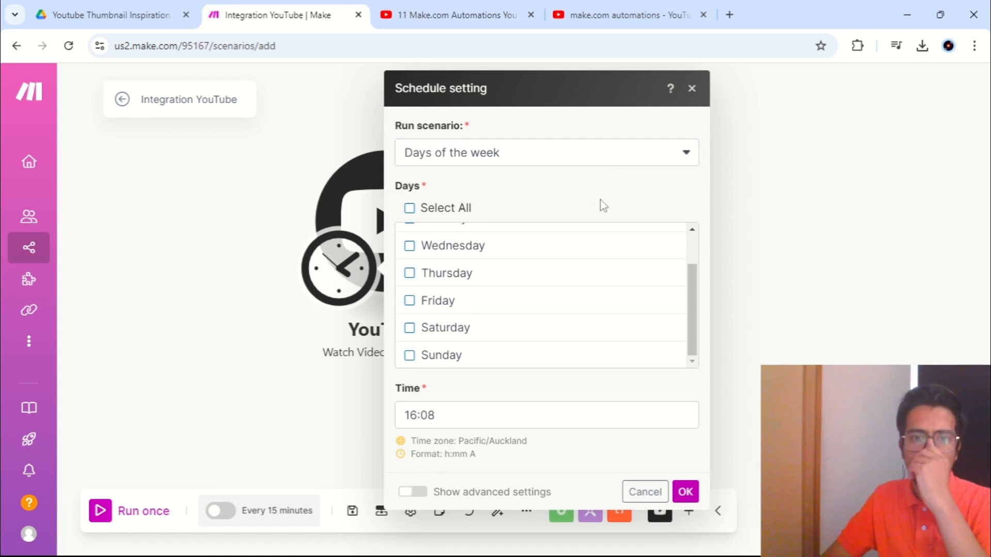
{"action": "left_click", "coordinate": [598, 155]}
{"action": "left_click", "coordinate": [452, 334]}
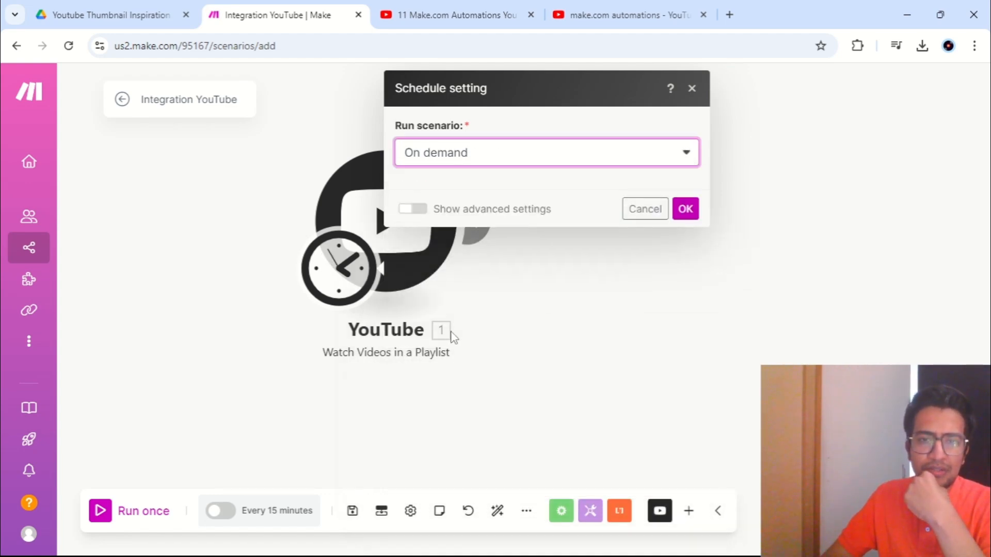
{"action": "left_click", "coordinate": [686, 323]}
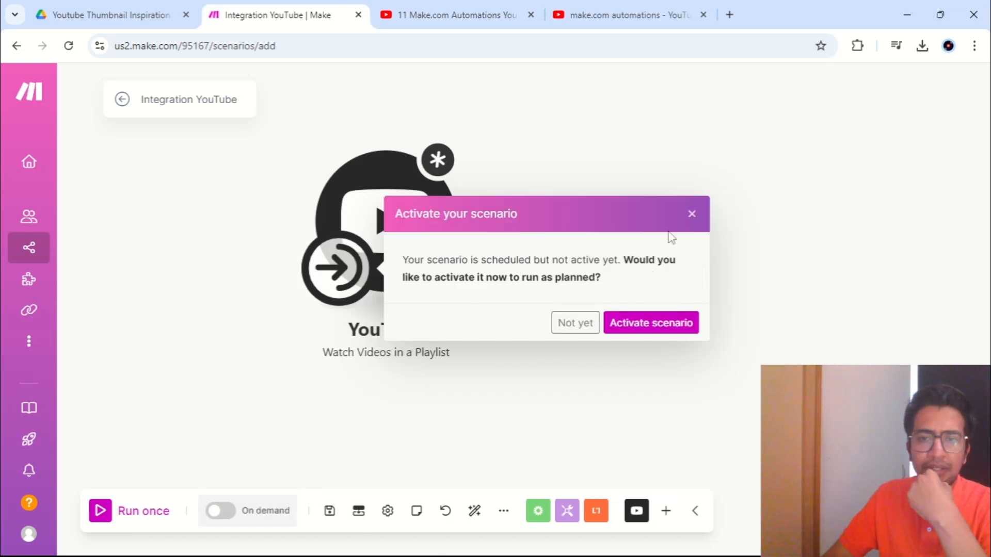
{"action": "left_click", "coordinate": [575, 323]}
Copy the thumbnails playlist's ID from its YouTube address and enter it as the Playlist ID of the YouTube trigger in Make.
{"action": "left_click", "coordinate": [386, 222]}
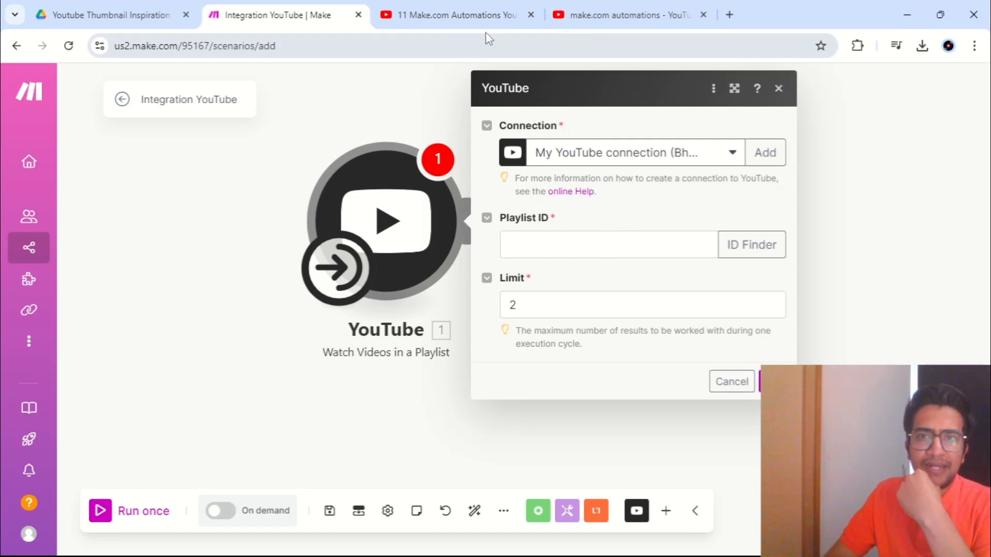
{"action": "left_click", "coordinate": [612, 1]}
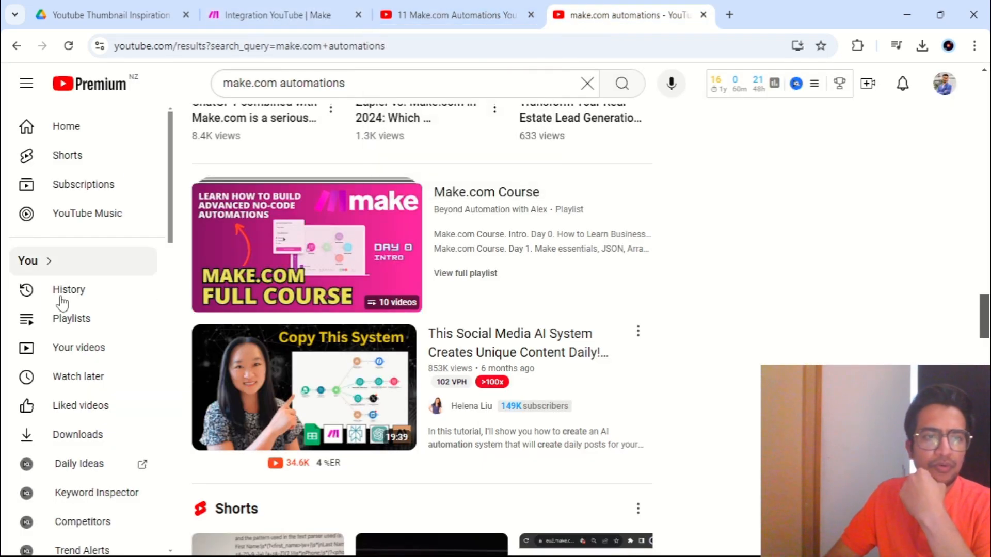
{"action": "left_click", "coordinate": [70, 320]}
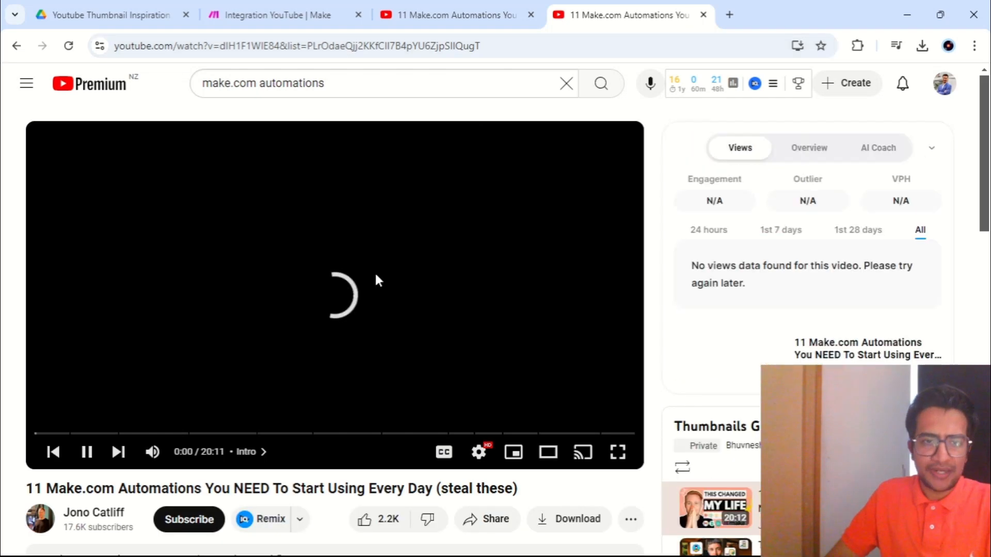
{"action": "left_click_drag", "start_coordinate": [480, 46], "coordinate": [309, 48]}
{"action": "left_click", "coordinate": [278, 14]}
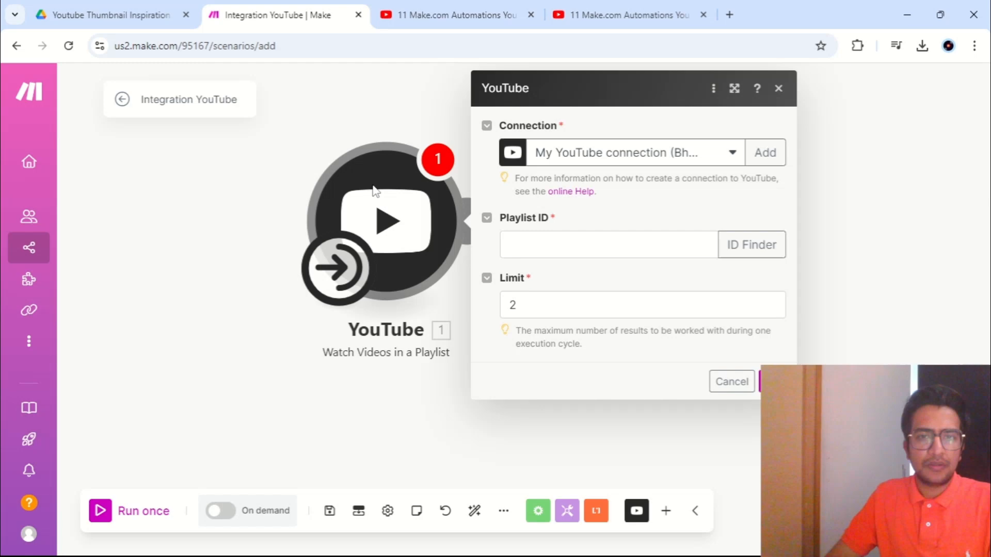
{"action": "left_click", "coordinate": [543, 244]}
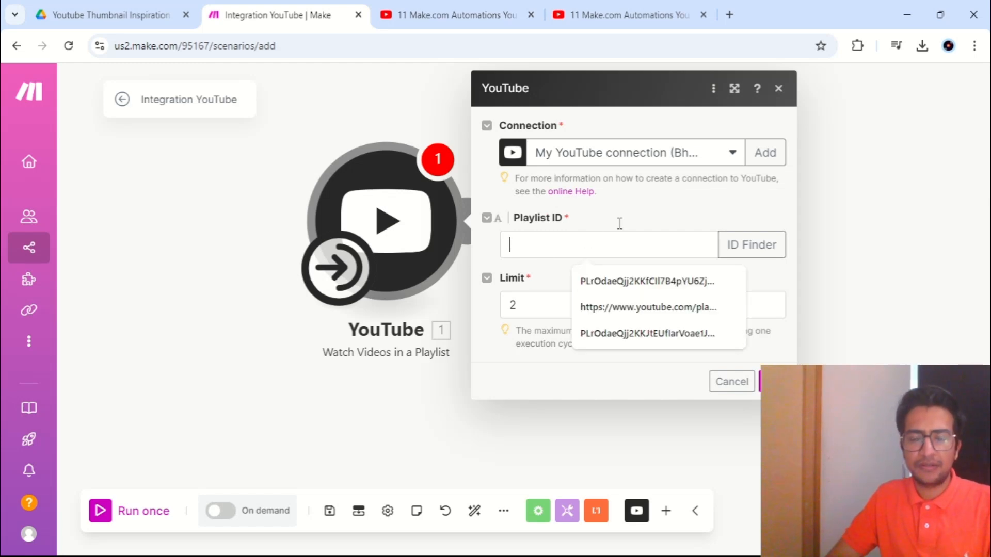
{"action": "type", "text": "PLrOdaeQjj2KKfCIl7B4pYU6ZjpSlIQugT"}
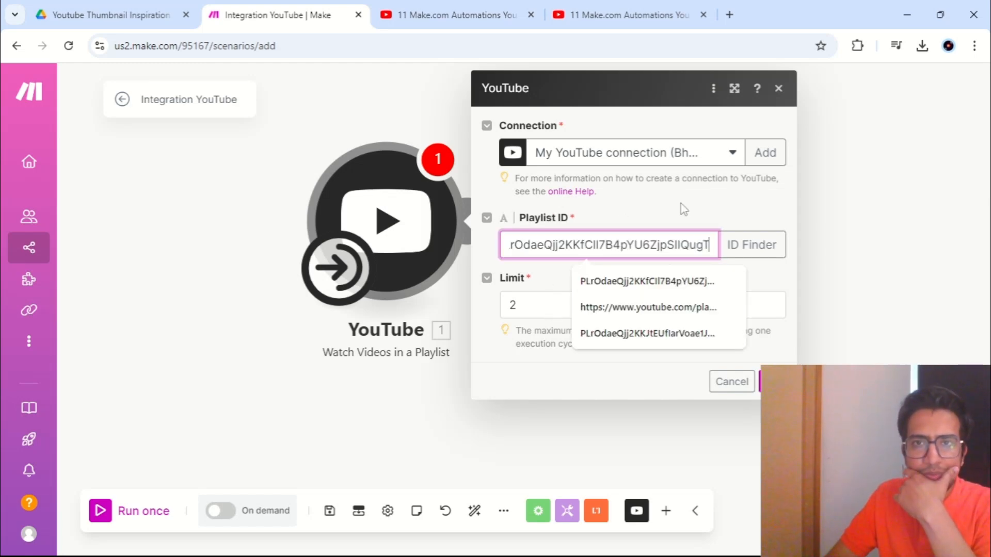
Set the YouTube trigger's limit to 5 results per execution cycle and save the module settings.
{"action": "left_click", "coordinate": [759, 305]}
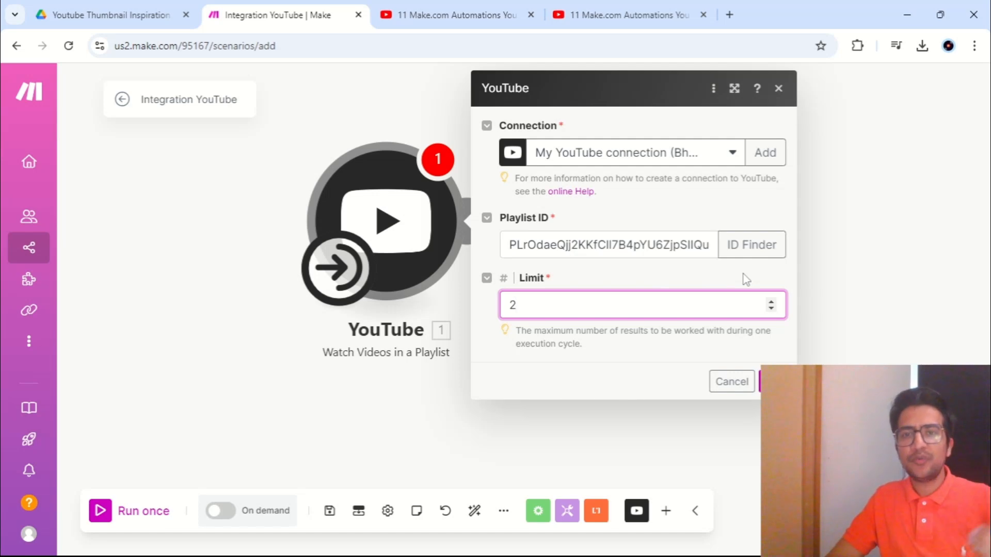
{"action": "left_click", "coordinate": [772, 308]}
{"action": "left_click", "coordinate": [771, 301]}
{"action": "left_click", "coordinate": [770, 302]}
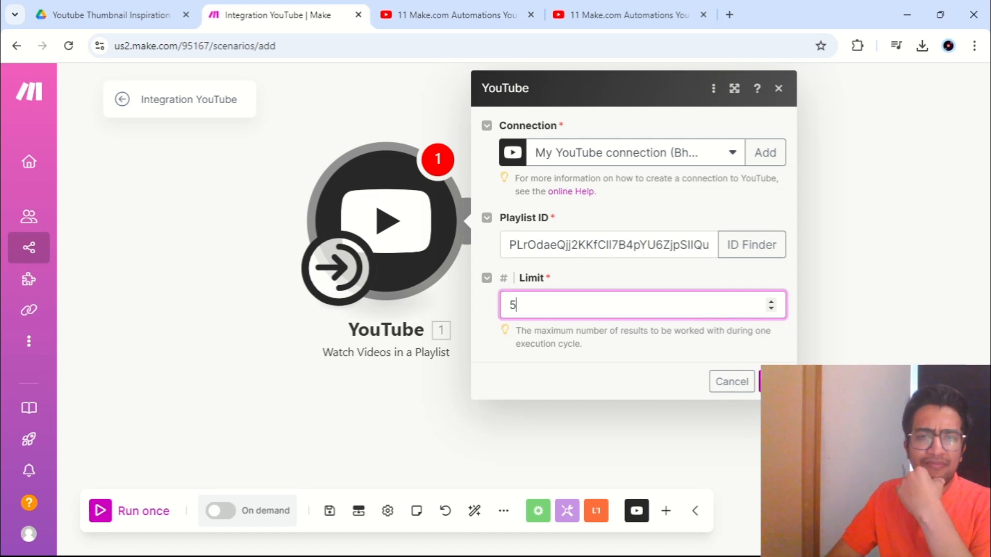
{"action": "key", "text": "Return"}
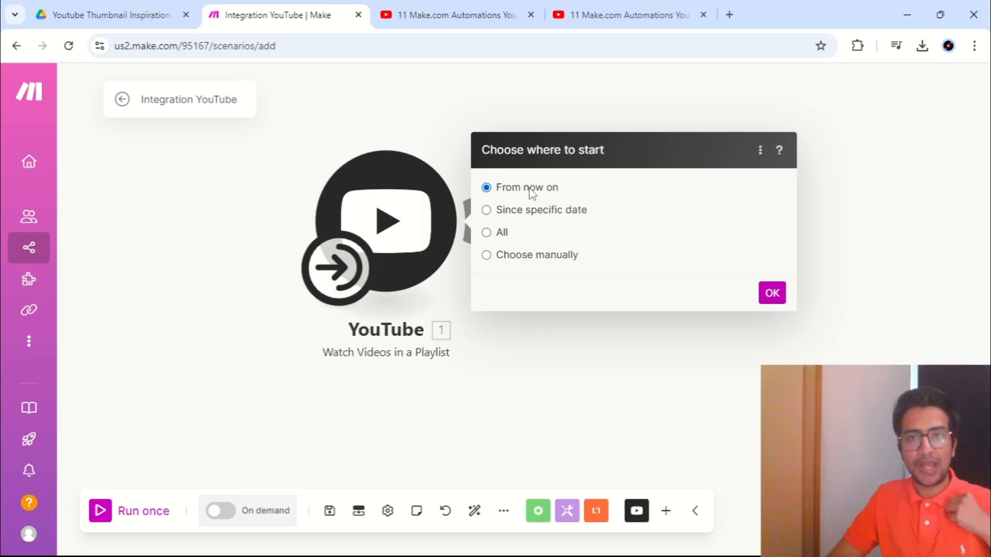
Set the YouTube trigger's starting point to All so that every video in the playlist is processed.
{"action": "left_click", "coordinate": [772, 292]}
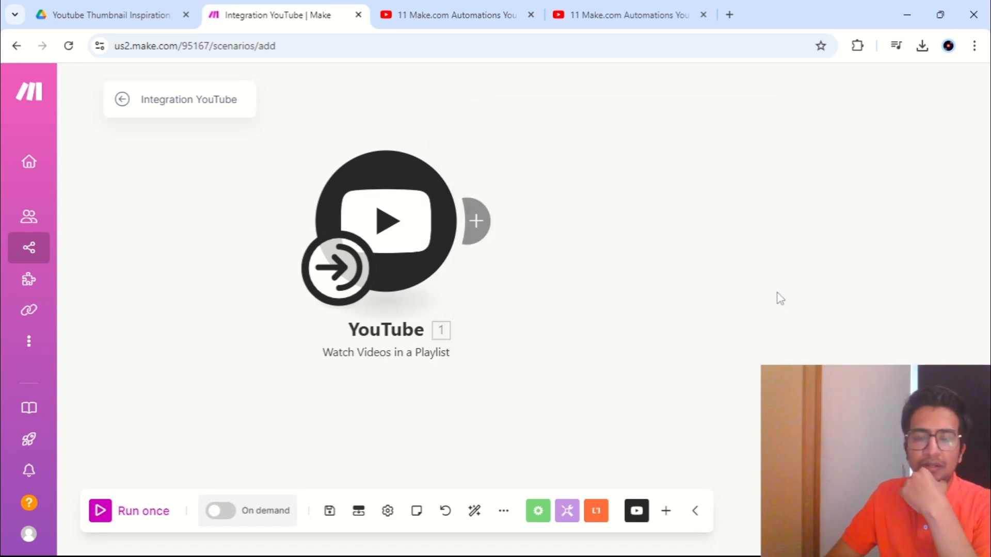
{"action": "left_click", "coordinate": [421, 194]}
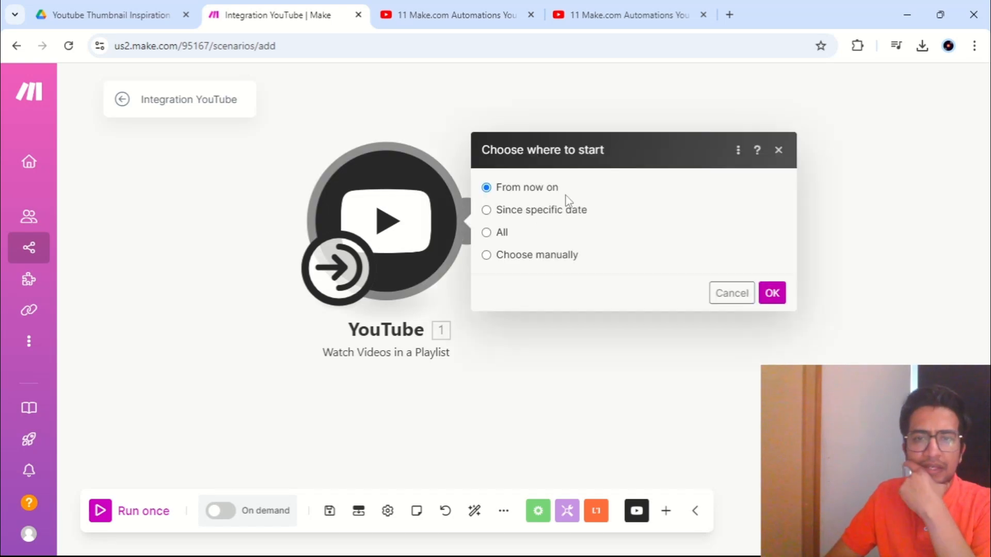
{"action": "left_click", "coordinate": [503, 235]}
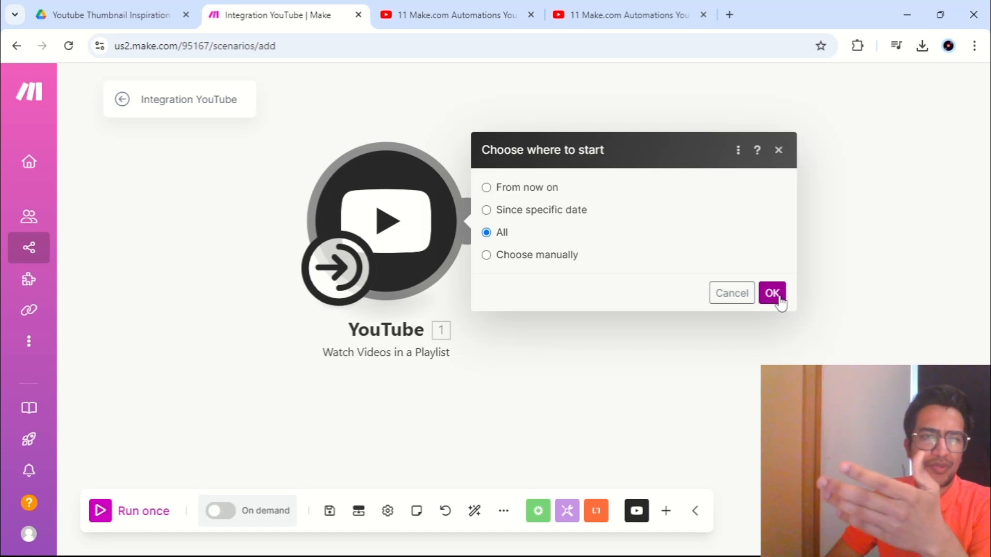
{"action": "left_click", "coordinate": [773, 294]}
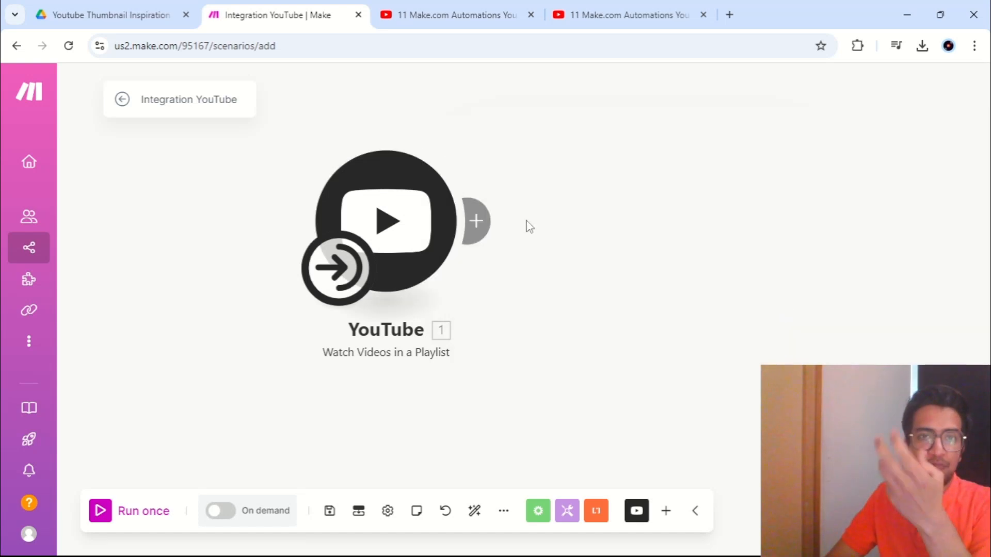
Add an HTTP Get a file module after the YouTube trigger.
{"action": "left_click", "coordinate": [479, 220]}
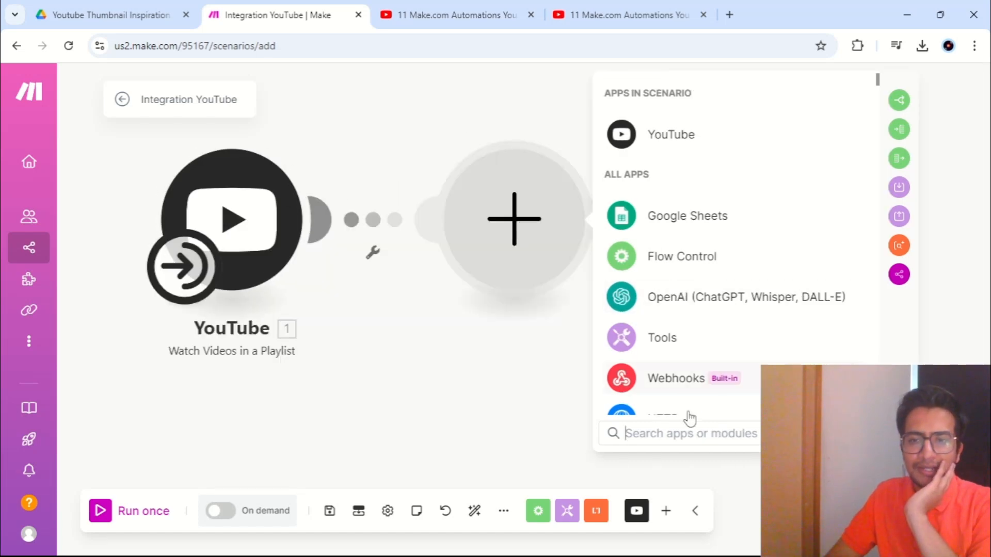
{"action": "type", "text": "htt"}
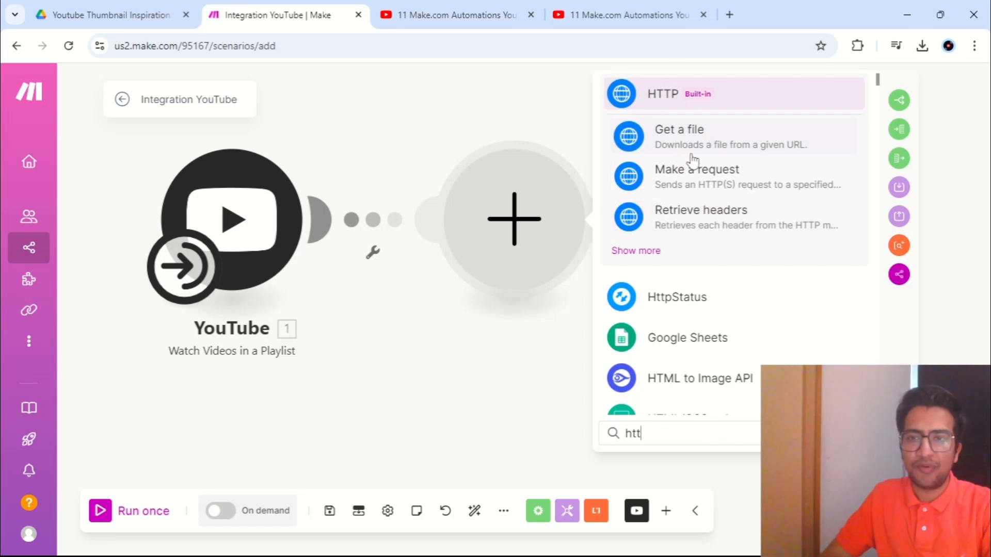
{"action": "left_click", "coordinate": [722, 155]}
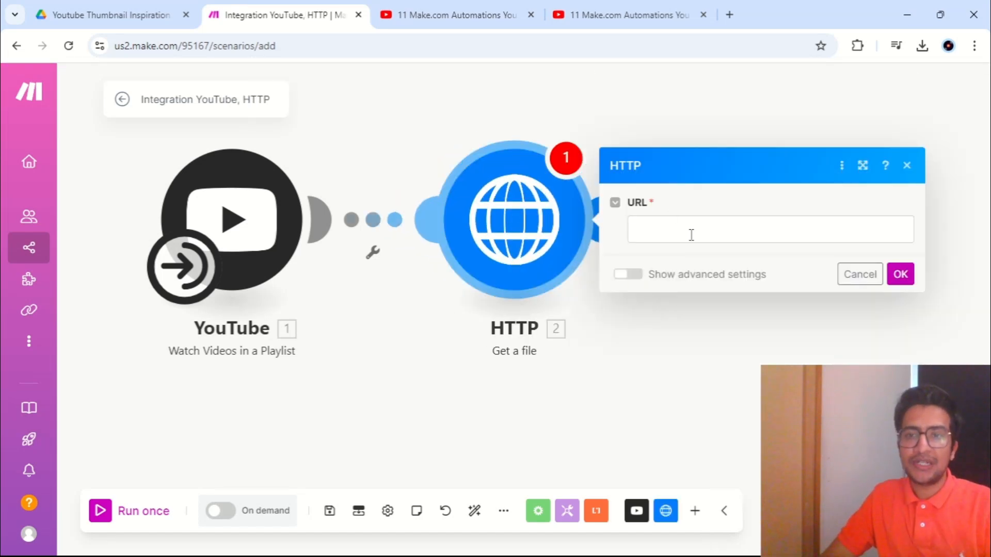
{"action": "left_click", "coordinate": [692, 235]}
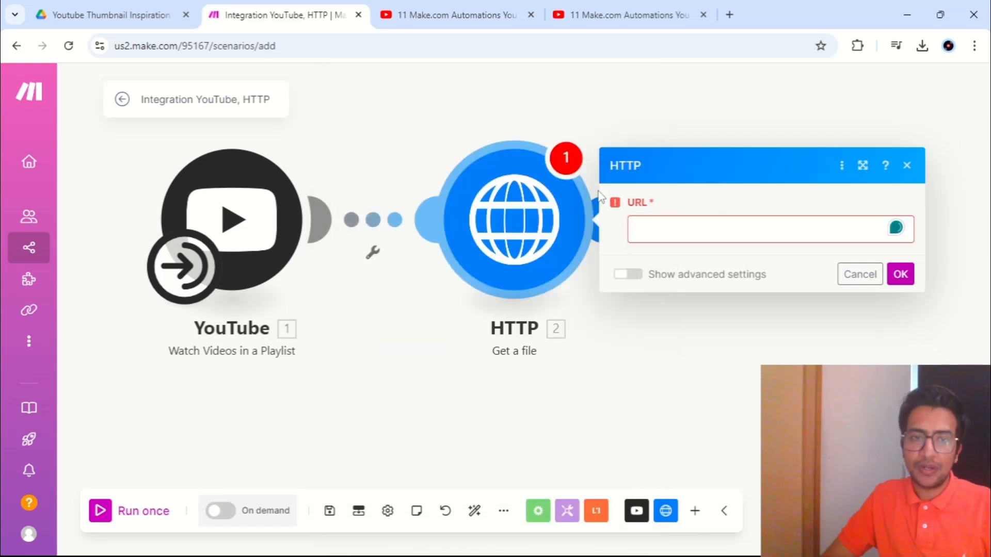
Run only the YouTube module and review its output bundles, expanding the Max Res thumbnail details of Bundle 1.
{"action": "right_click", "coordinate": [256, 219]}
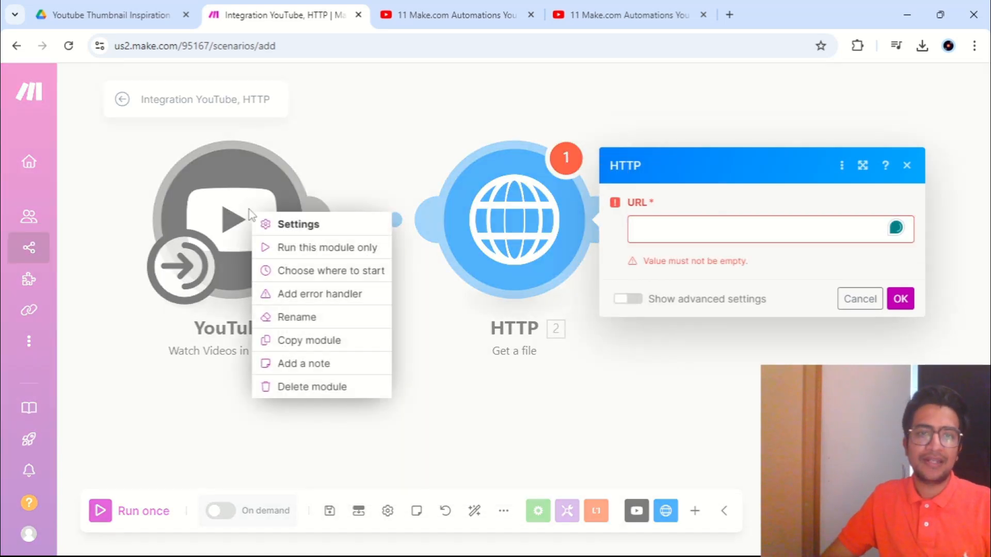
{"action": "left_click", "coordinate": [286, 248]}
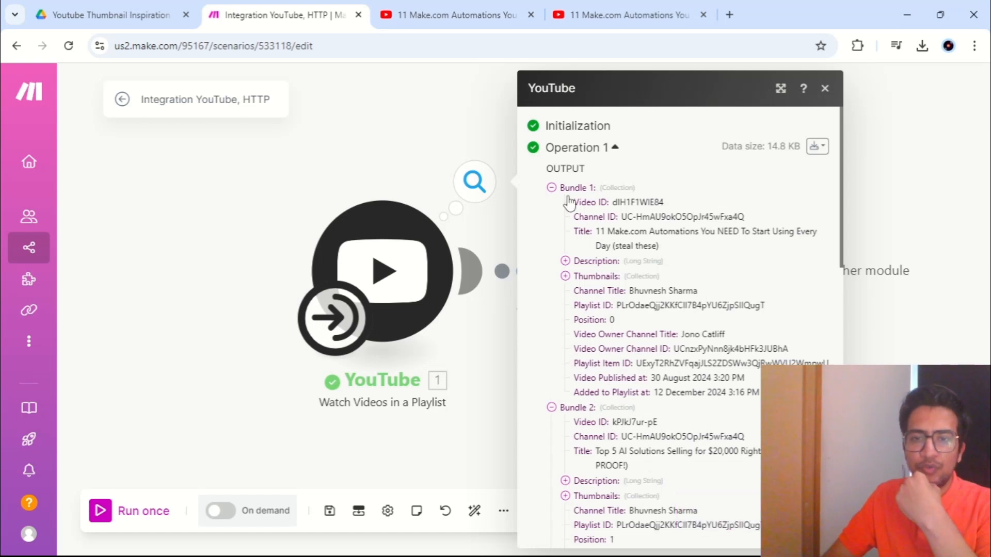
{"action": "scroll", "coordinate": [582, 377], "scroll_direction": "down", "scroll_amount": 15}
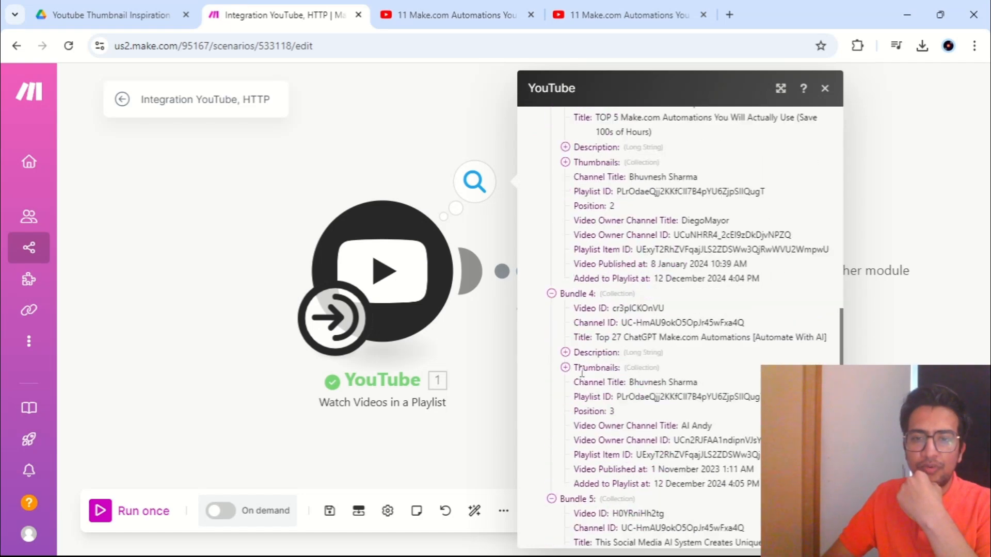
{"action": "scroll", "coordinate": [582, 372], "scroll_direction": "down", "scroll_amount": 1}
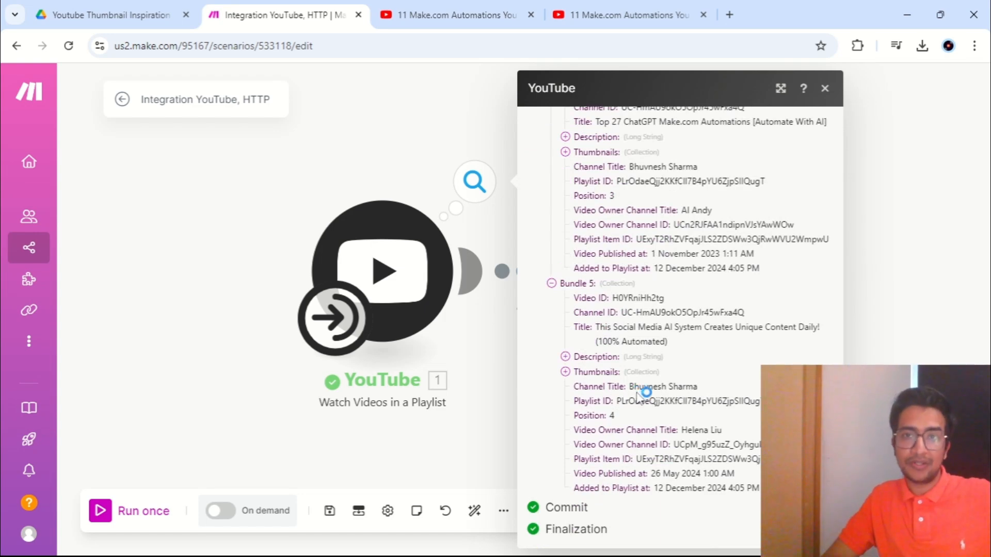
{"action": "scroll", "coordinate": [649, 395], "scroll_direction": "up", "scroll_amount": 10}
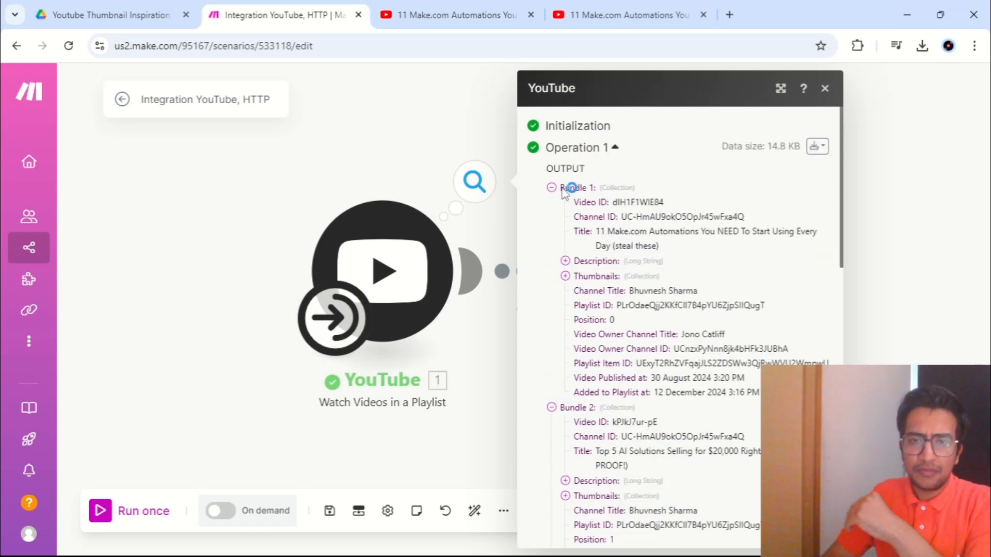
{"action": "left_click", "coordinate": [565, 277]}
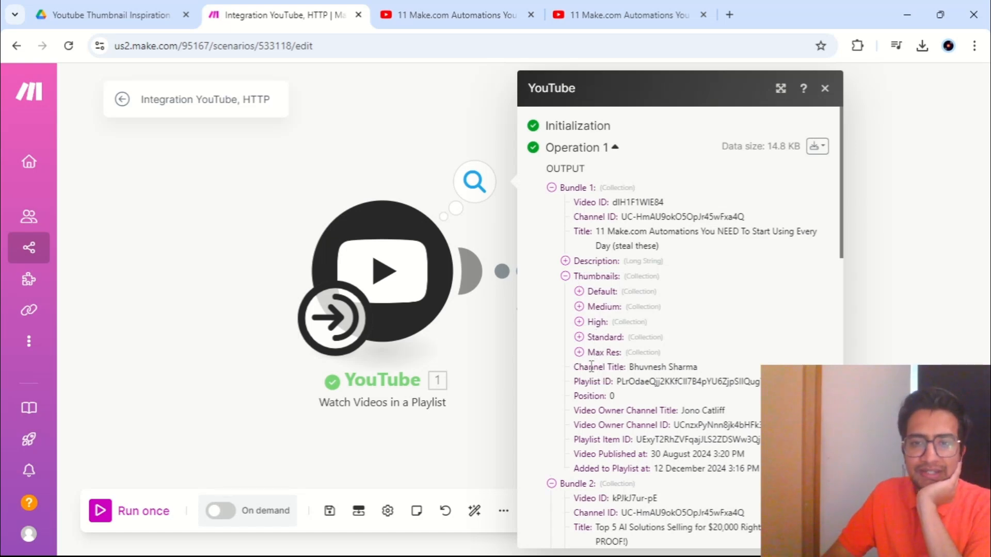
{"action": "left_click", "coordinate": [579, 352]}
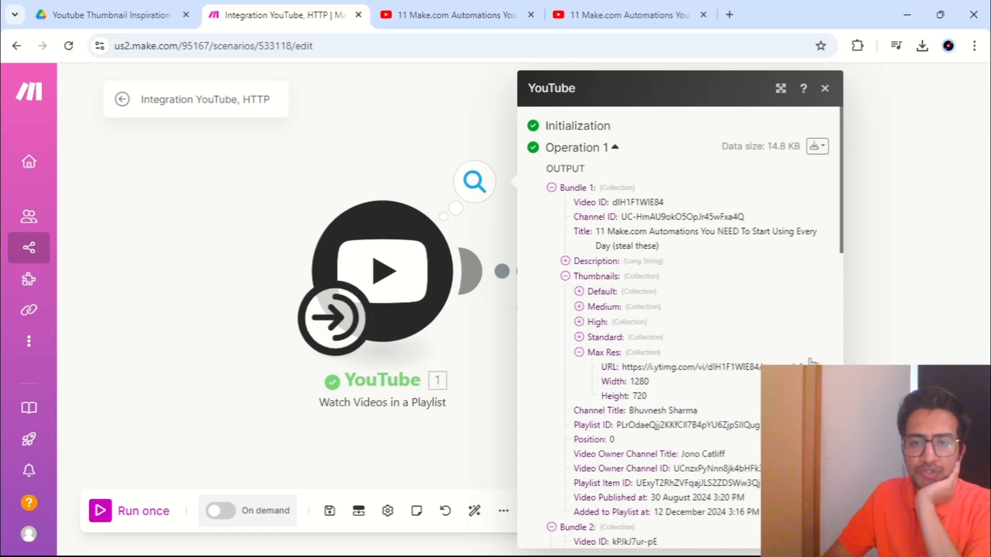
{"action": "left_click", "coordinate": [932, 268]}
Map the HTTP module's URL to the YouTube module's Max Res thumbnail URL and save the module.
{"action": "left_click", "coordinate": [670, 278]}
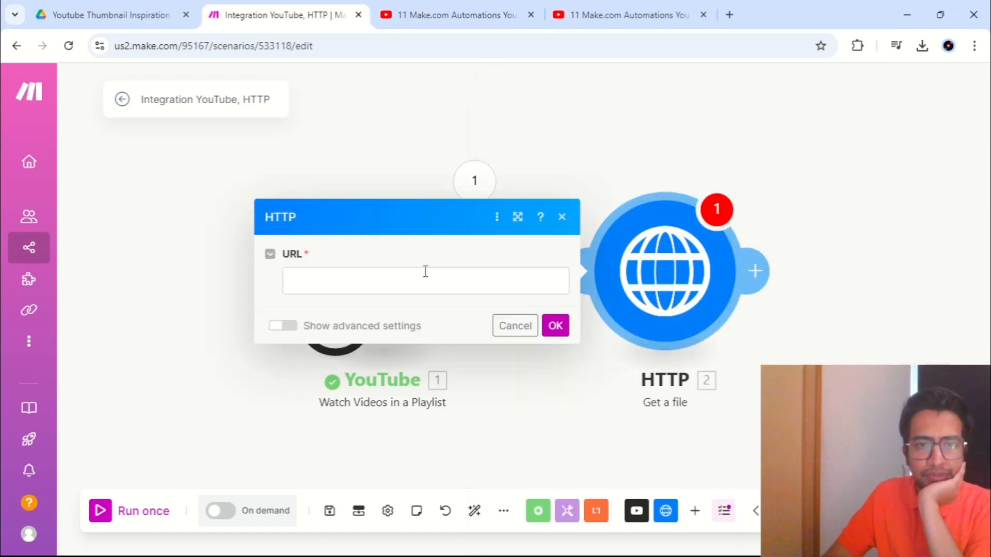
{"action": "left_click", "coordinate": [423, 280]}
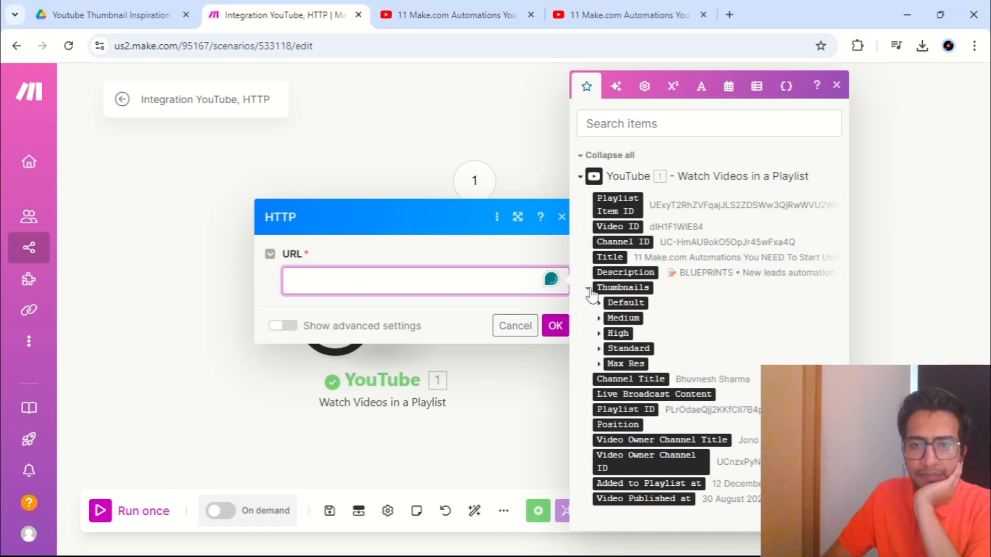
{"action": "left_click", "coordinate": [598, 365]}
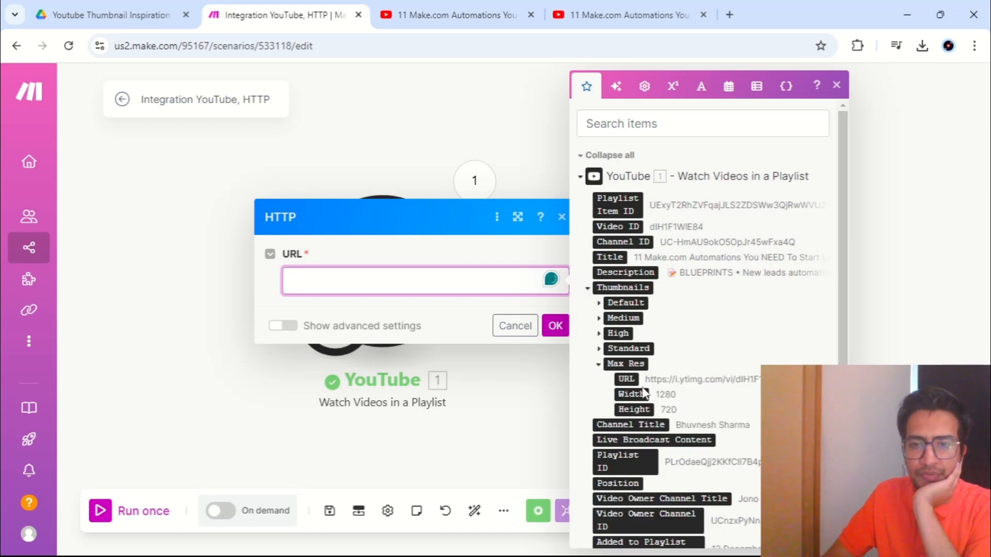
{"action": "left_click", "coordinate": [626, 379]}
{"action": "left_click", "coordinate": [548, 328]}
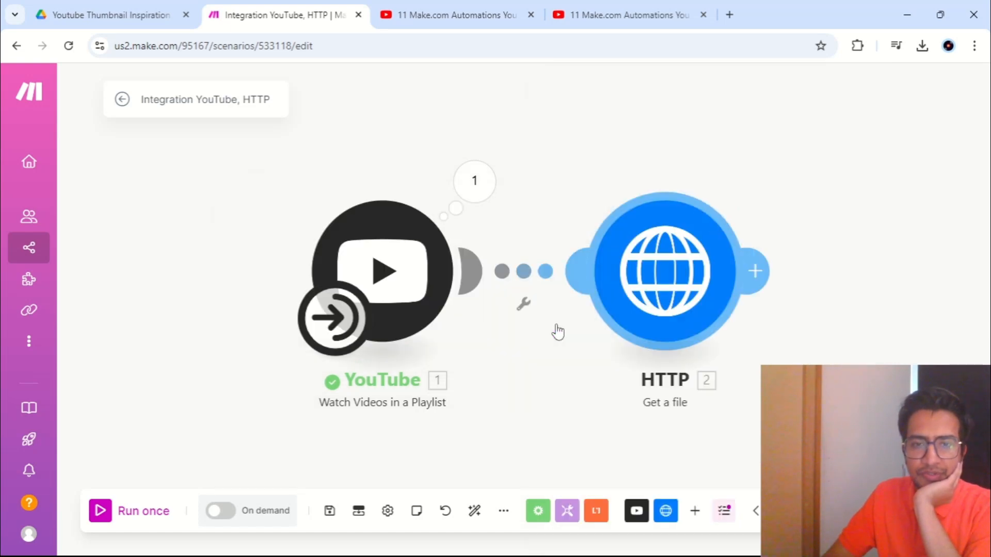
Add a Google Drive Upload a File module after the HTTP module.
{"action": "left_click", "coordinate": [570, 253]}
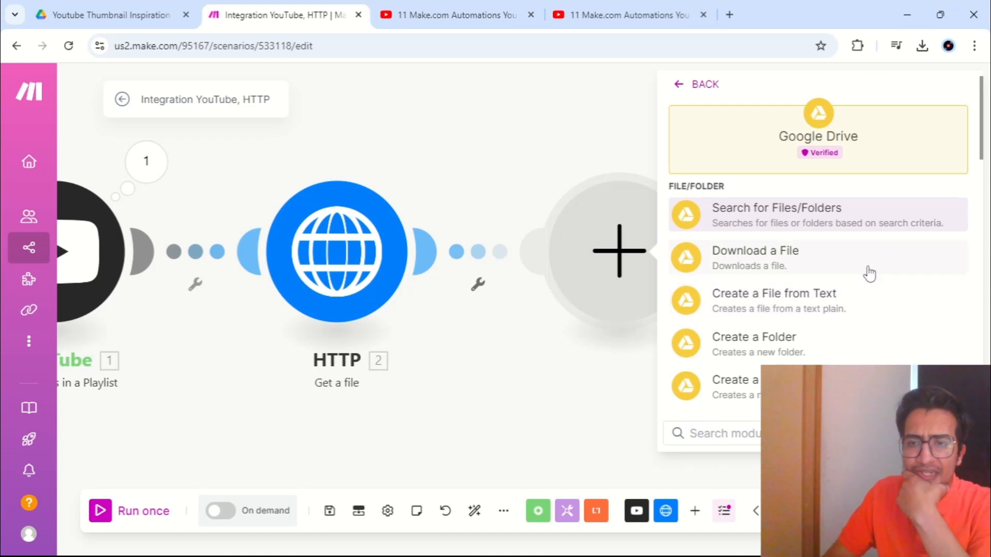
{"action": "scroll", "coordinate": [871, 273], "scroll_direction": "down", "scroll_amount": 1}
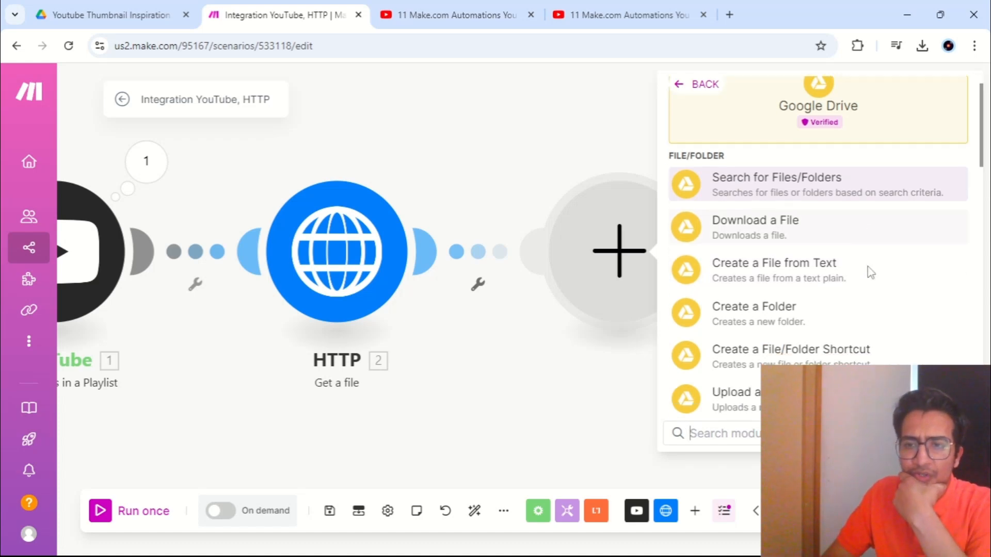
{"action": "scroll", "coordinate": [871, 273], "scroll_direction": "down", "scroll_amount": 3}
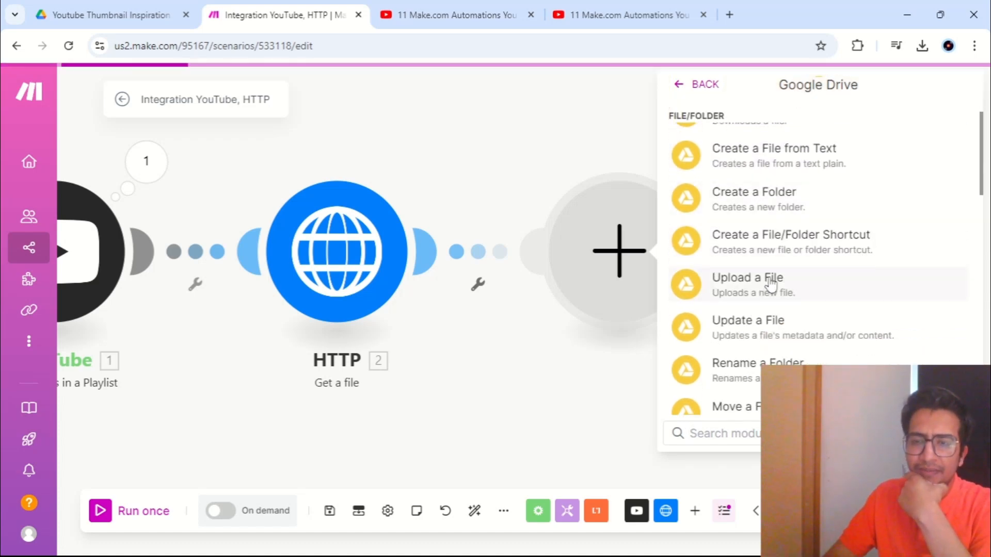
{"action": "left_click", "coordinate": [766, 289]}
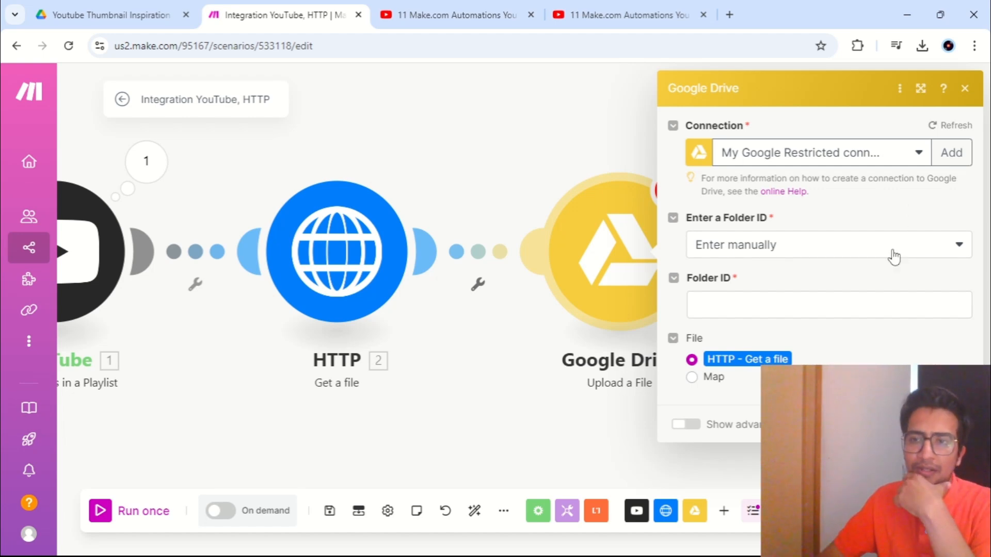
Choose the upload folder from the list, setting it to Youtube Thumbnail Inspiration in My Drive.
{"action": "left_click", "coordinate": [957, 244]}
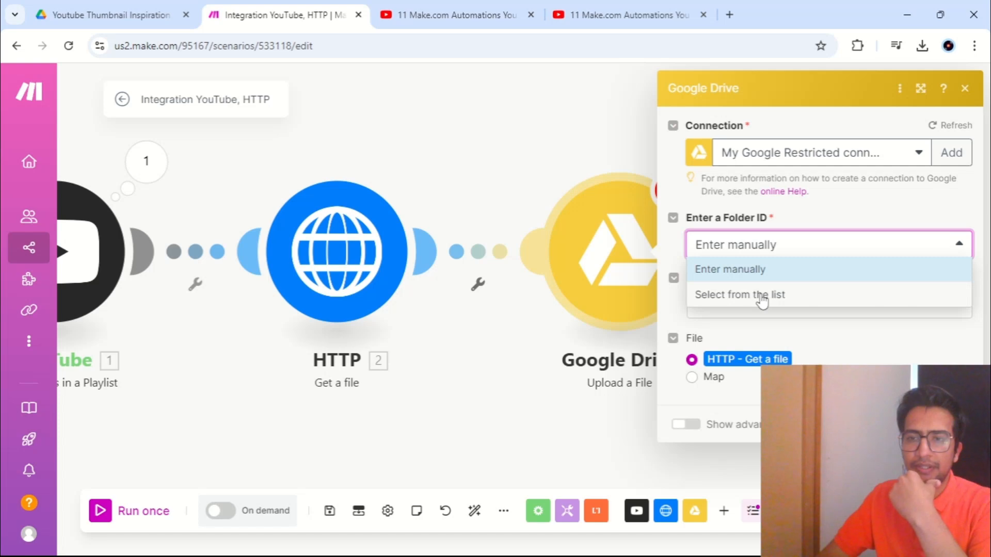
{"action": "left_click", "coordinate": [760, 294]}
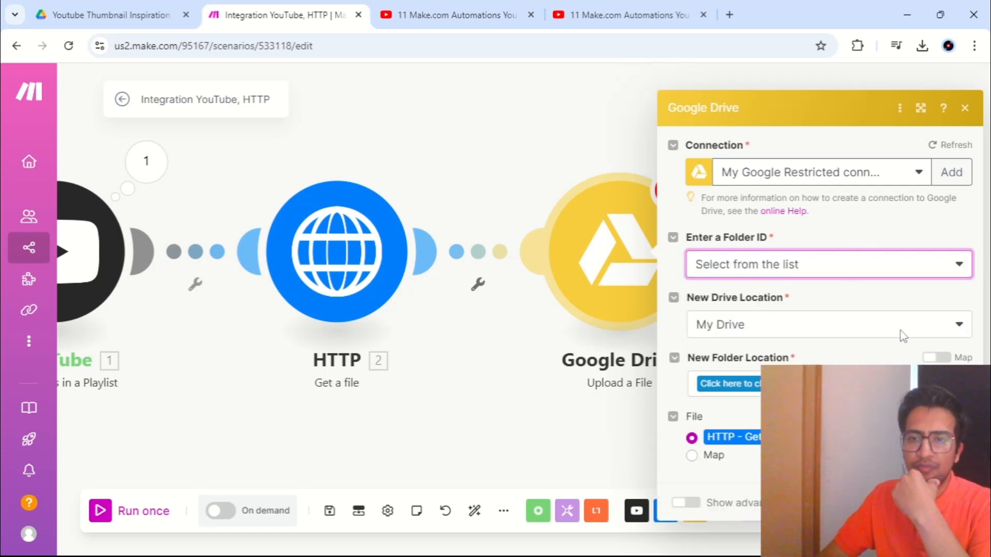
{"action": "scroll", "coordinate": [906, 330], "scroll_direction": "down", "scroll_amount": 1}
{"action": "left_click", "coordinate": [732, 365]}
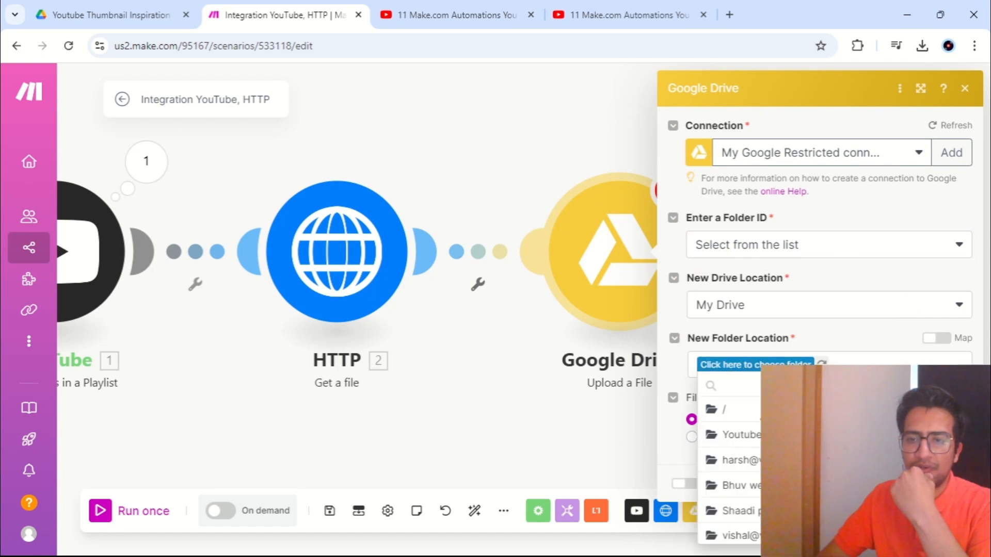
{"action": "left_click", "coordinate": [740, 434]}
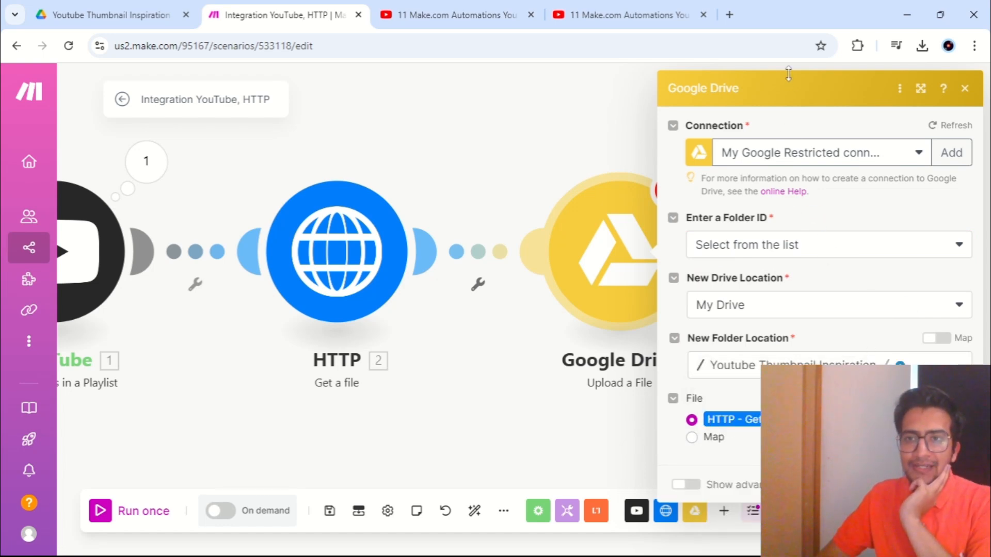
Switch the file source to Map and set the file name to the YouTube module's Title followed by .jpeg.
{"action": "left_click", "coordinate": [707, 439]}
{"action": "scroll", "coordinate": [707, 439], "scroll_direction": "down", "scroll_amount": 2}
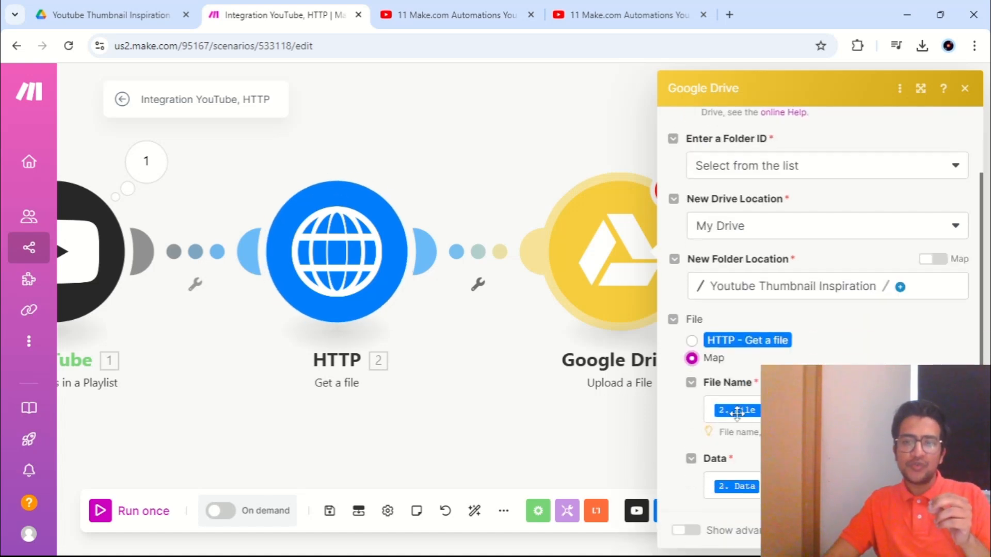
{"action": "mouse_move", "coordinate": [756, 409]}
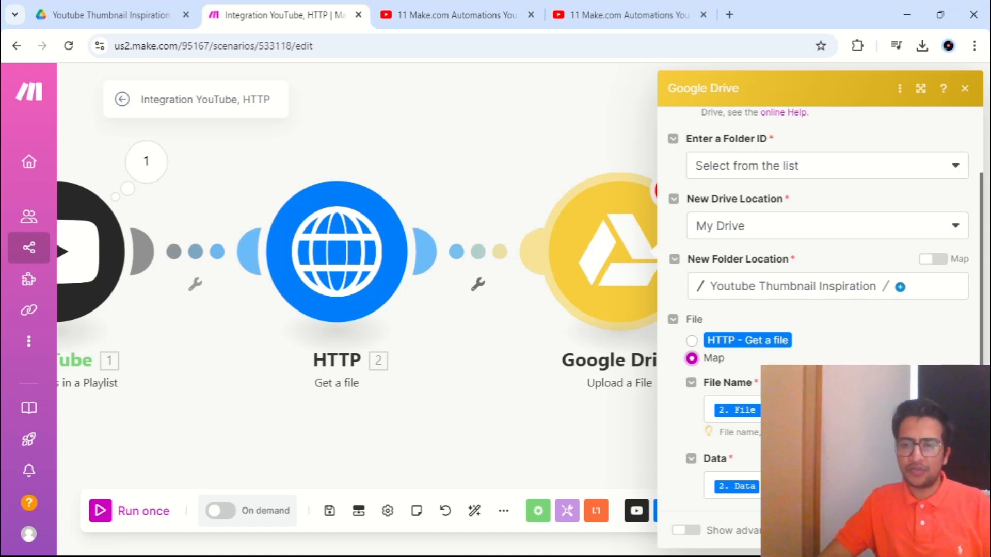
{"action": "left_click", "coordinate": [820, 408]}
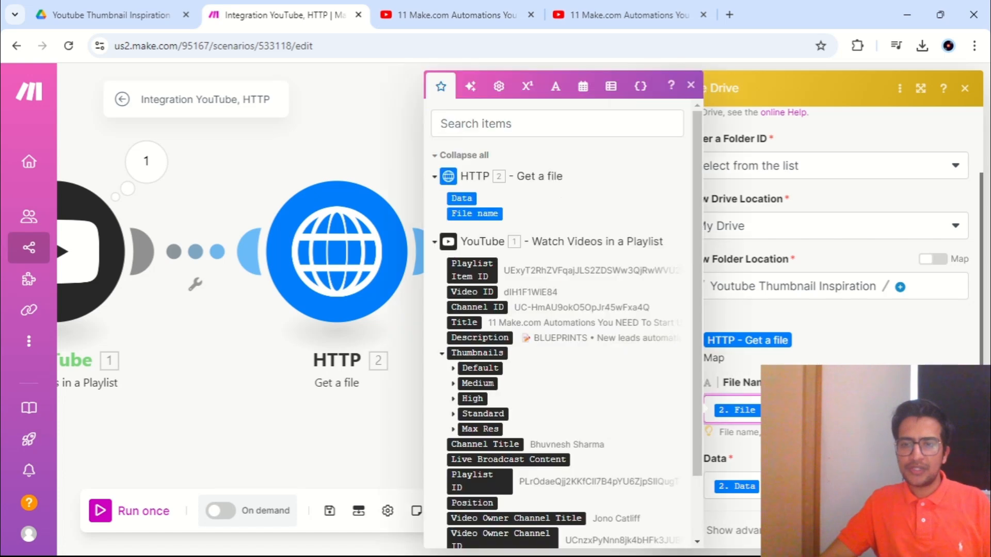
{"action": "key", "text": "BackSpace"}
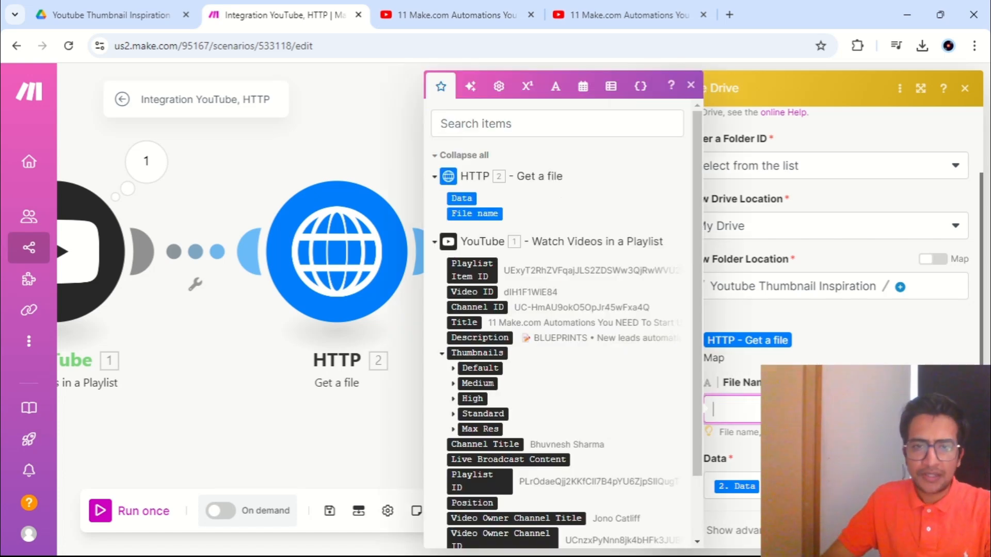
{"action": "left_click", "coordinate": [468, 322]}
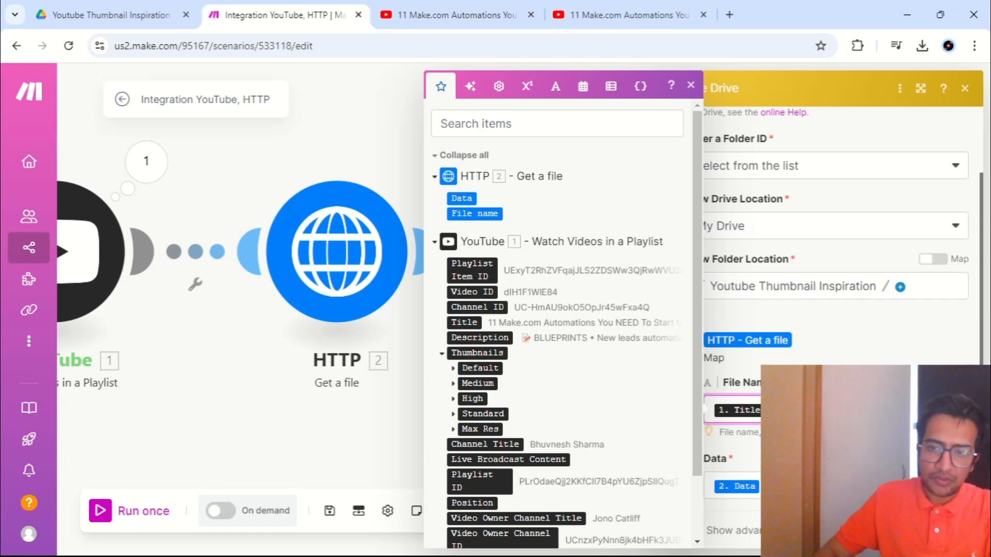
{"action": "key", "text": "Escape"}
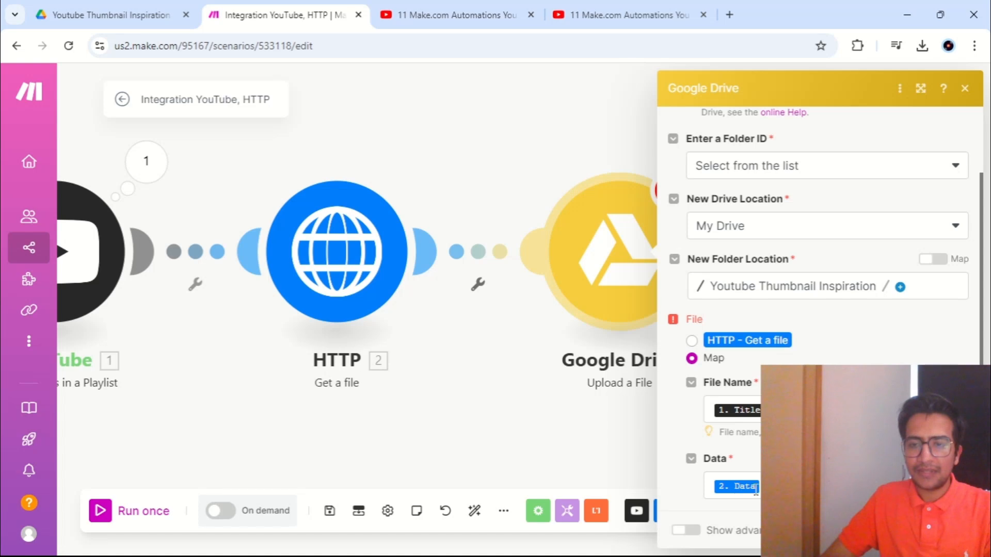
Keep the HTTP module's Data as the file content and save the Google Drive module.
{"action": "left_click", "coordinate": [719, 484]}
{"action": "left_click", "coordinate": [452, 327]}
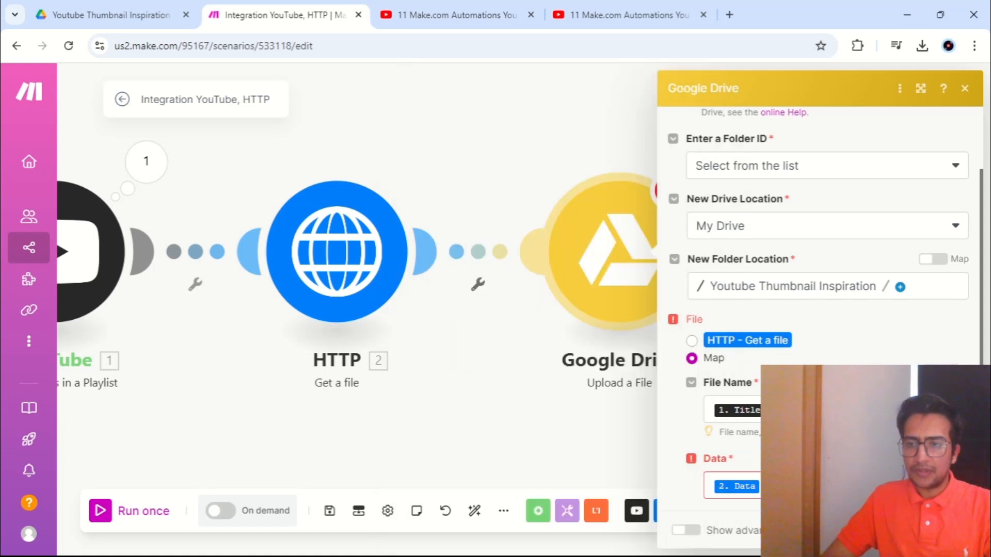
{"action": "left_click", "coordinate": [593, 258]}
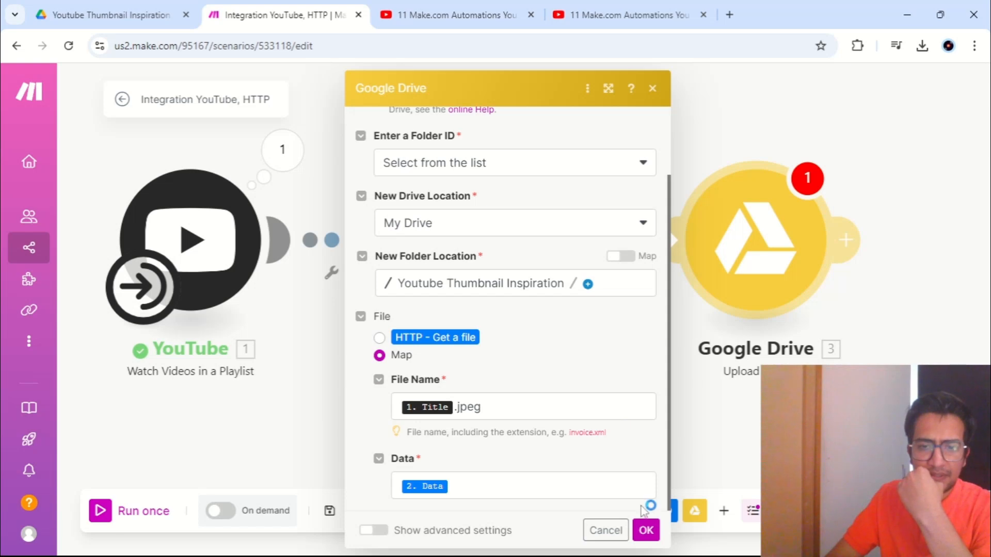
{"action": "left_click", "coordinate": [646, 528]}
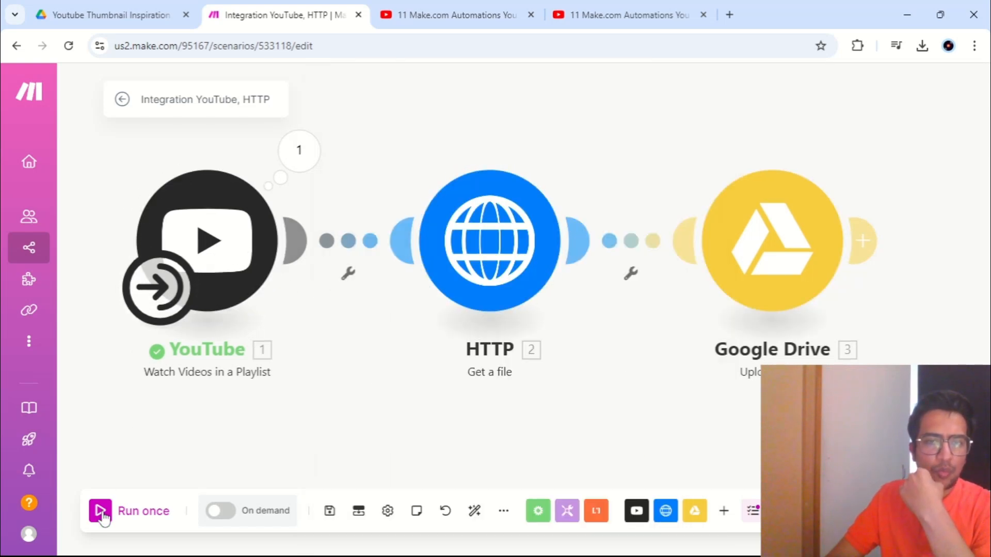
Switch to Google Drive and move all files in the Youtube Thumbnail Inspiration folder to the trash.
{"action": "left_click", "coordinate": [107, 12]}
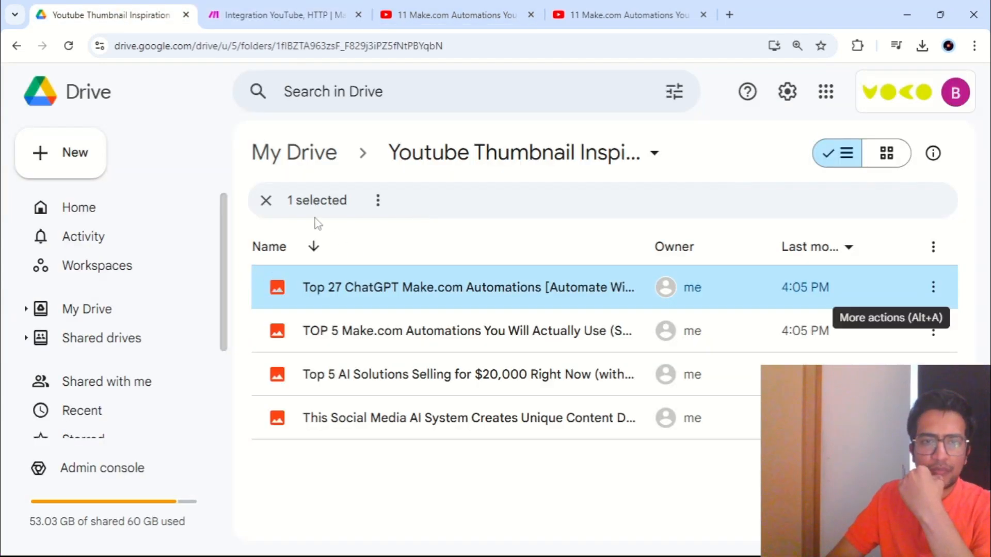
{"action": "key", "text": "ctrl+a"}
{"action": "left_click", "coordinate": [378, 200]}
{"action": "left_click", "coordinate": [445, 481]}
{"action": "left_click", "coordinate": [555, 361]}
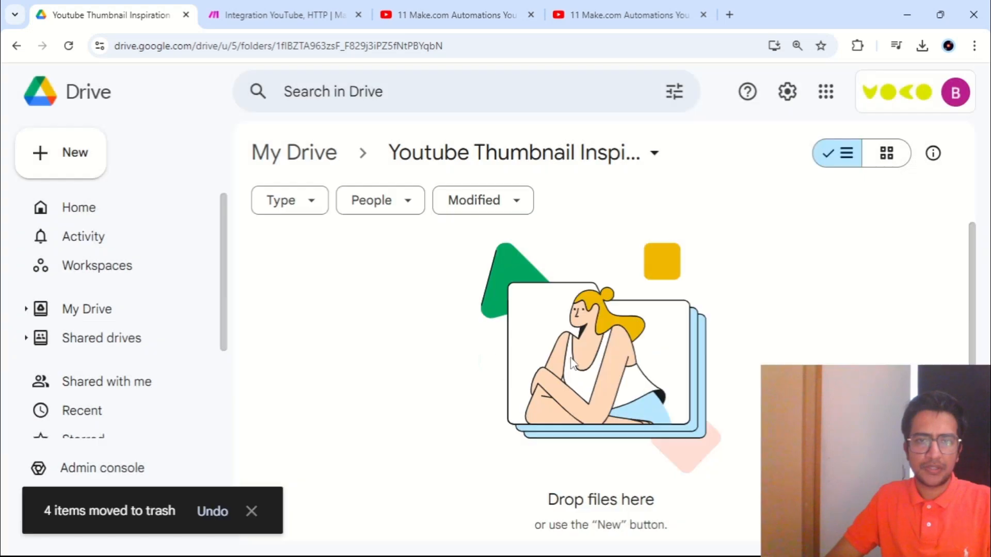
Return to the Make scenario and review the Google Drive module's folder, file name and data settings.
{"action": "left_click", "coordinate": [304, 14]}
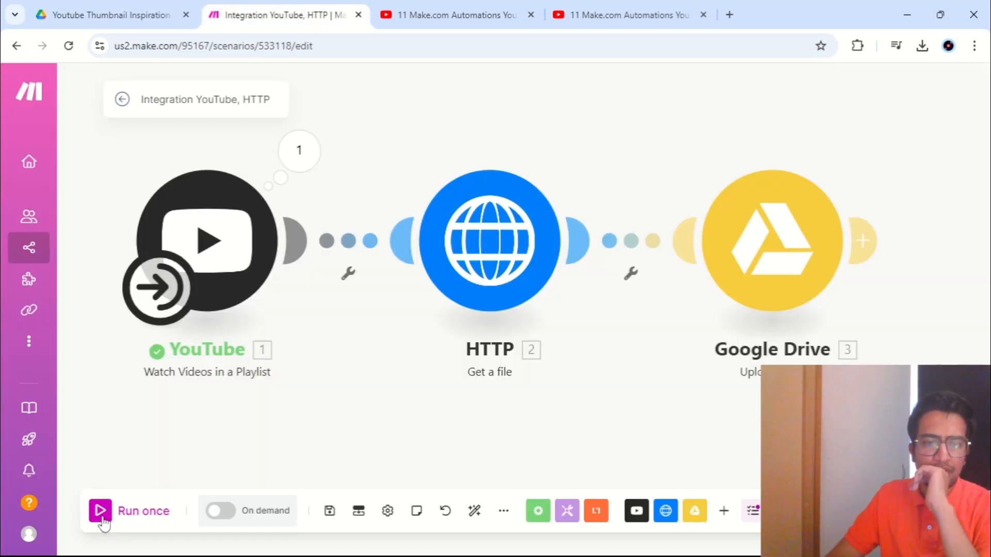
{"action": "left_click", "coordinate": [795, 248]}
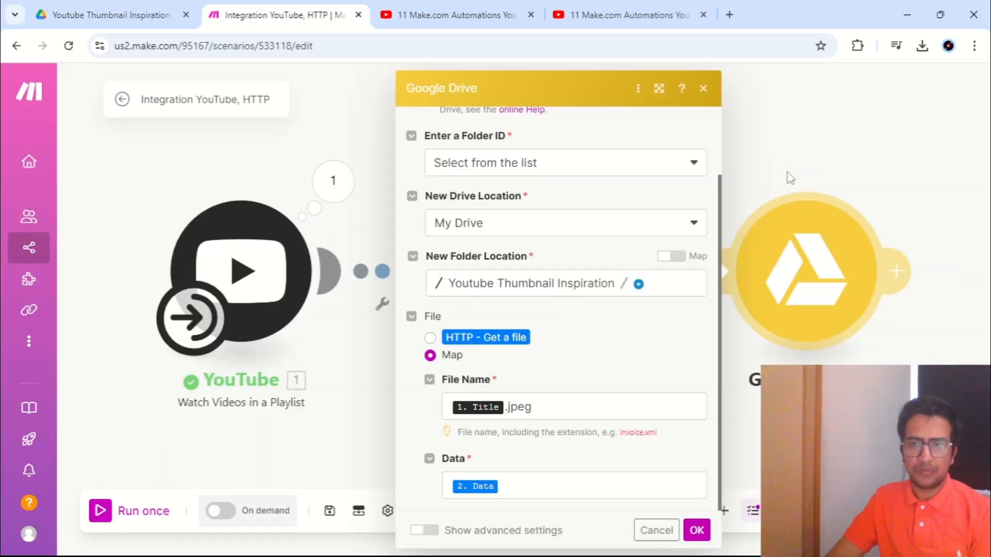
{"action": "left_click", "coordinate": [804, 152]}
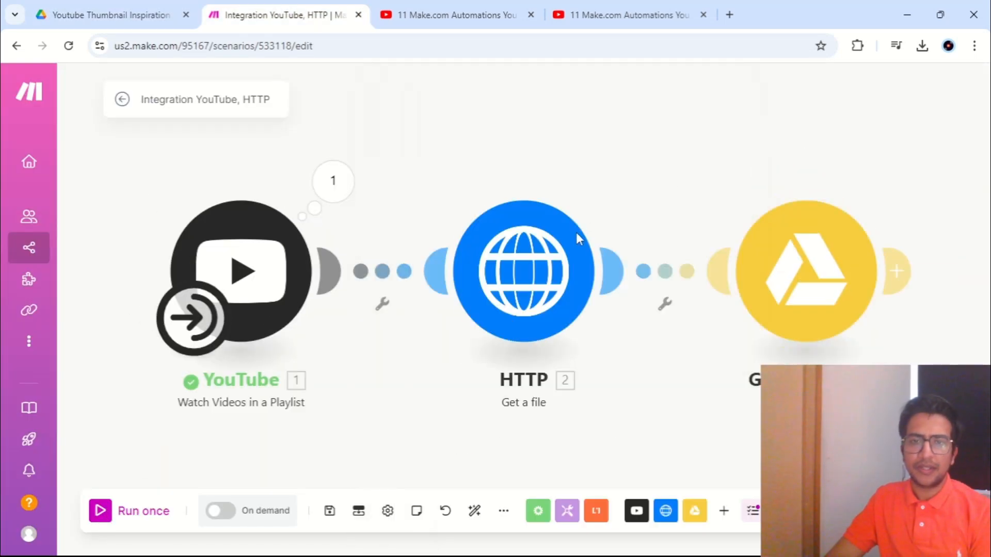
Try to run only the HTTP module and close its output.
{"action": "right_click", "coordinate": [516, 260]}
{"action": "left_click", "coordinate": [571, 309]}
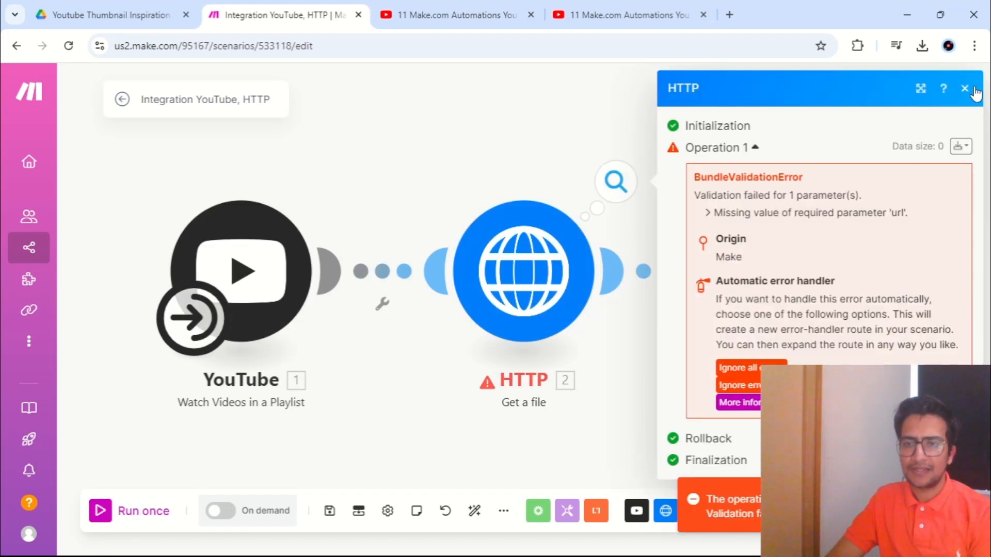
{"action": "left_click", "coordinate": [970, 94]}
Set the YouTube trigger to start from All videos in the playlist again.
{"action": "left_click", "coordinate": [251, 260]}
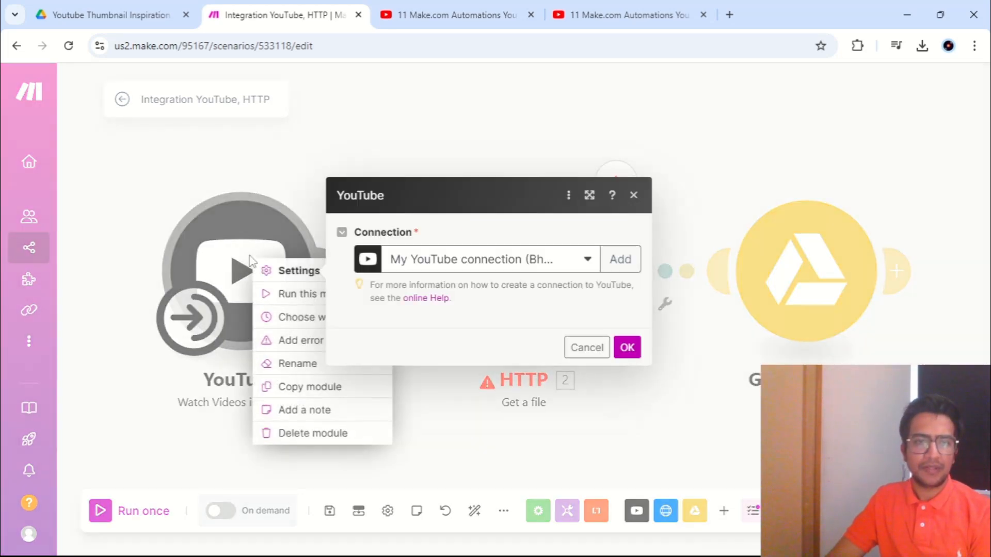
{"action": "right_click", "coordinate": [261, 232]}
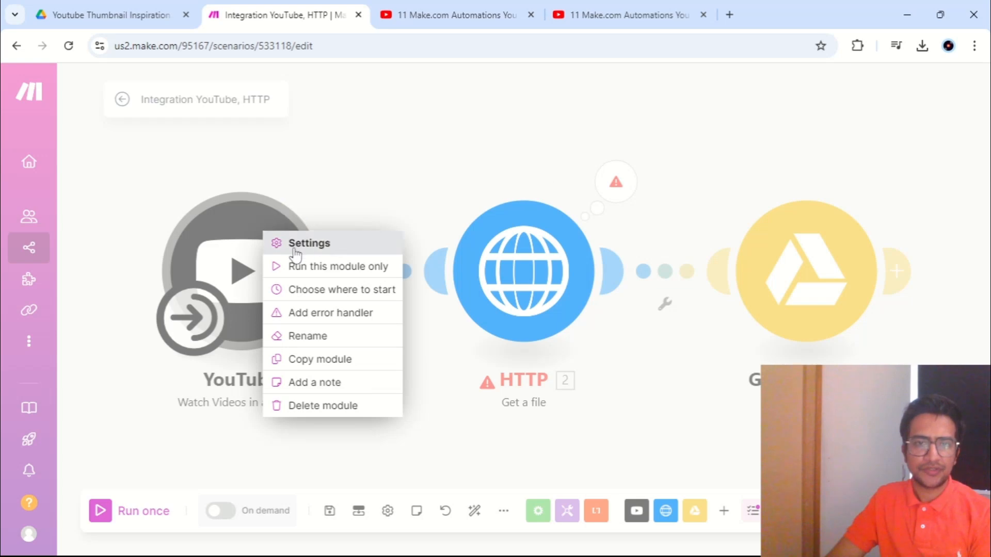
{"action": "left_click", "coordinate": [308, 288]}
{"action": "left_click", "coordinate": [360, 282]}
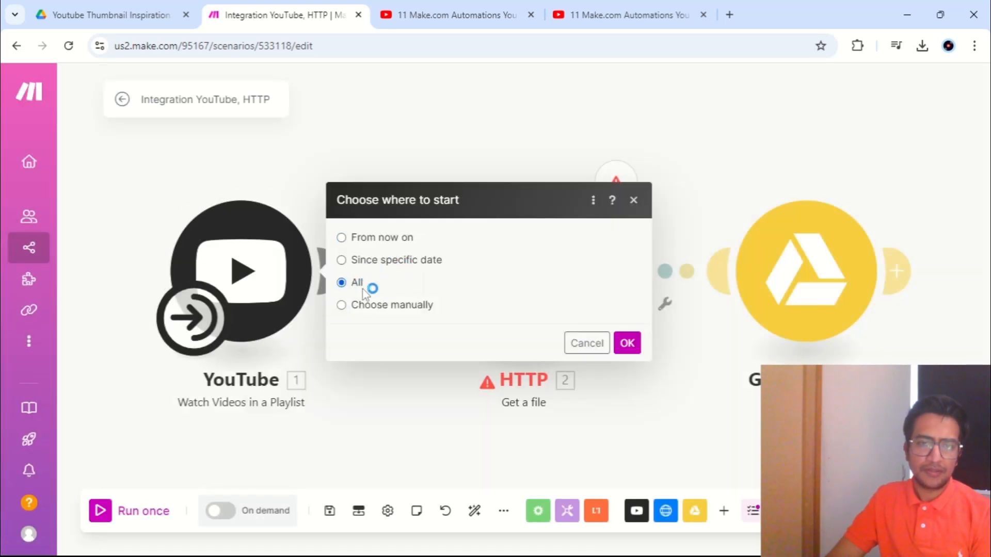
{"action": "left_click", "coordinate": [626, 344]}
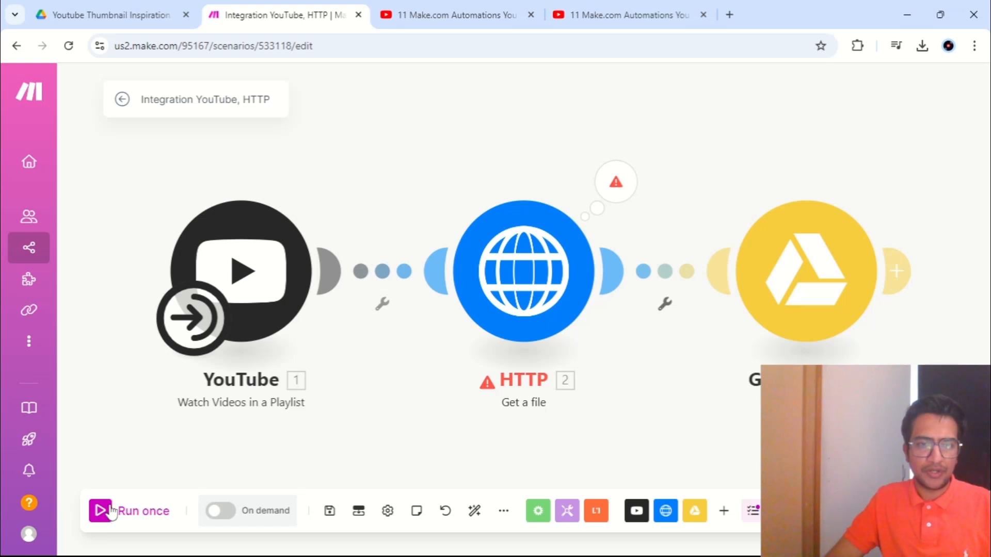
Lower the YouTube module's limit to 1, save it and run the whole scenario once.
{"action": "left_click", "coordinate": [257, 258]}
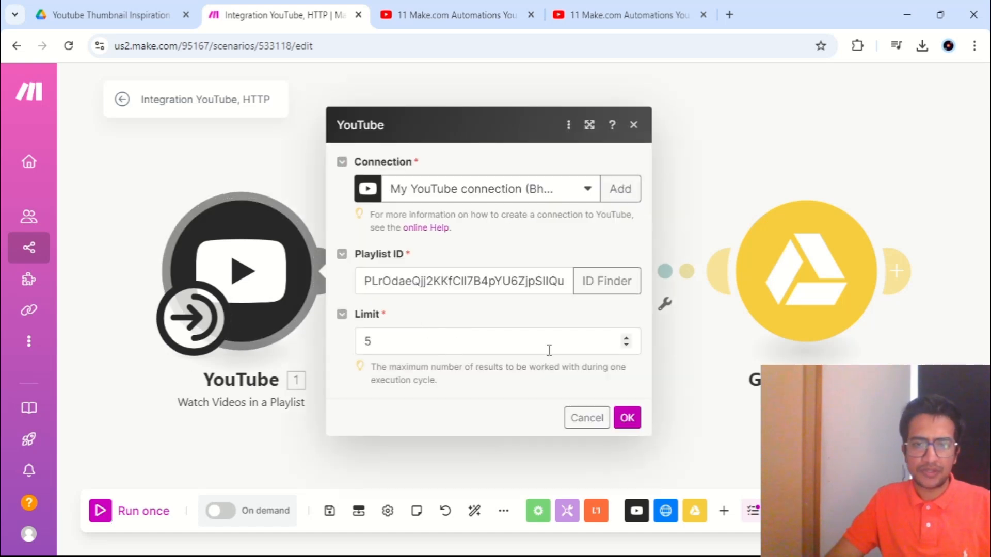
{"action": "left_click", "coordinate": [625, 344]}
{"action": "left_click", "coordinate": [626, 345]}
{"action": "left_click", "coordinate": [625, 345]}
{"action": "left_click", "coordinate": [625, 344]}
{"action": "left_click", "coordinate": [632, 413]}
{"action": "left_click", "coordinate": [100, 509]}
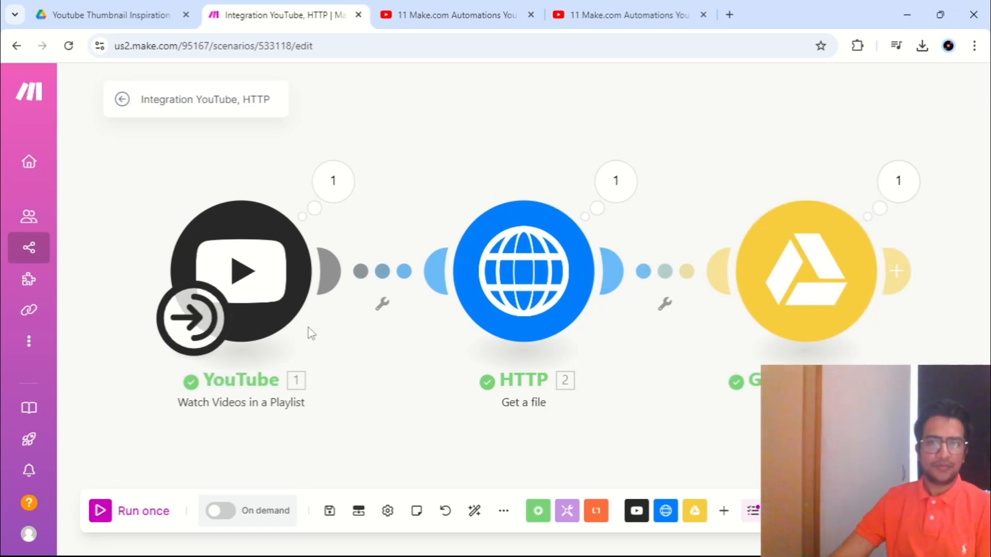
Check the Youtube Thumbnail Inspiration folder in Google Drive for the uploaded thumbnail, and return to the Make scenario.
{"action": "left_click", "coordinate": [111, 14]}
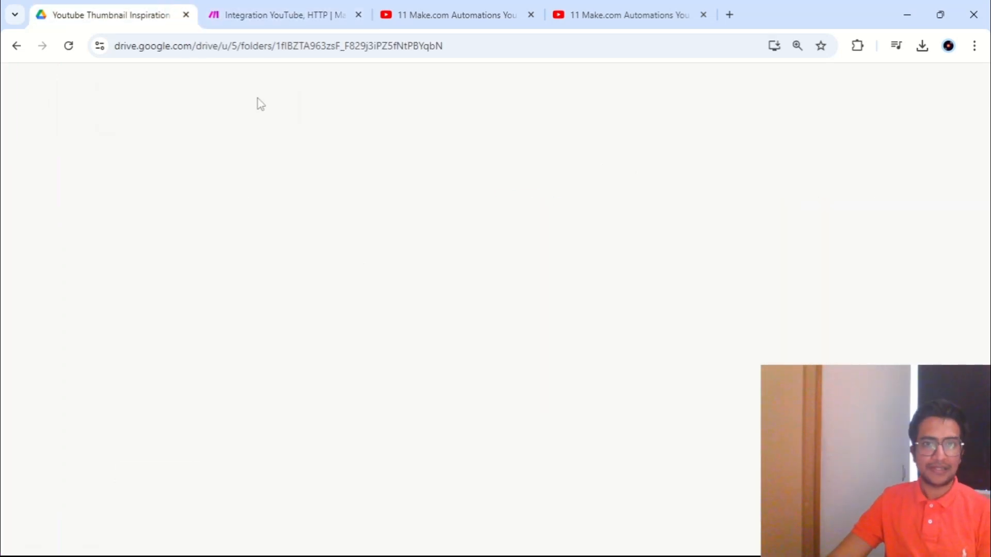
{"action": "left_click", "coordinate": [429, 300]}
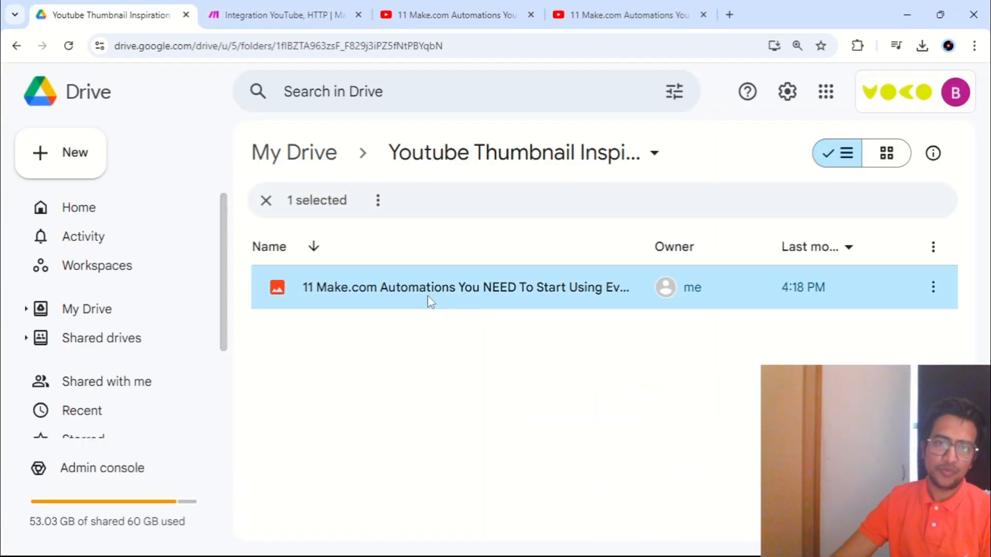
{"action": "left_click", "coordinate": [320, 15]}
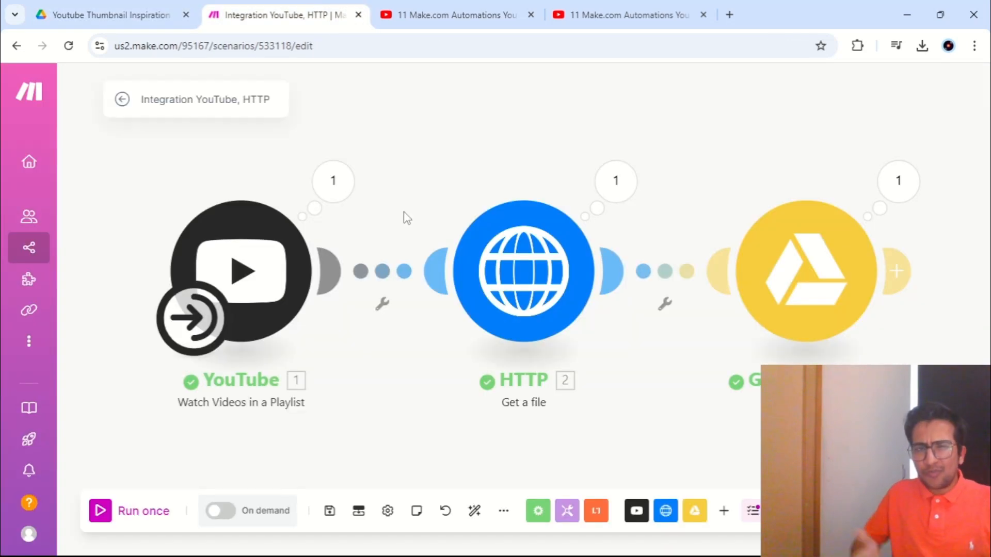